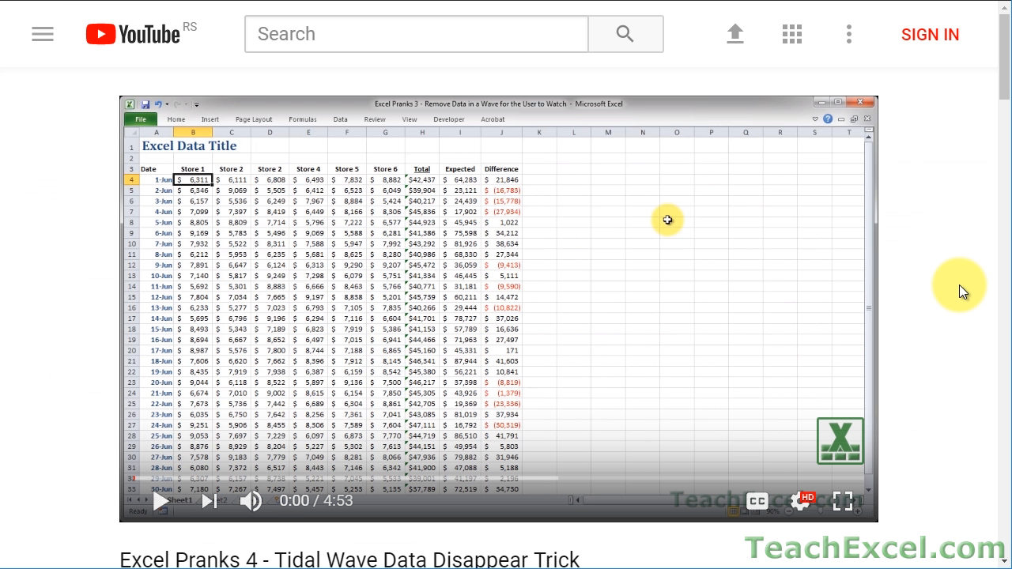
# - Follow the Excel file link in the video's description and pick the tutorial's second downloadable Excel file
pyautogui.scroll(-5, 959, 289)
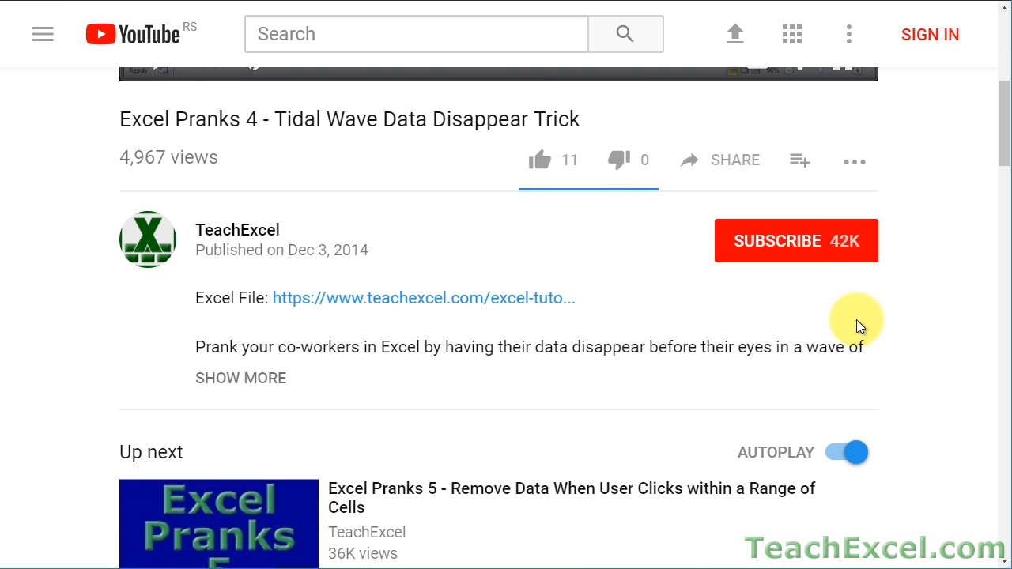
pyautogui.click(362, 305)
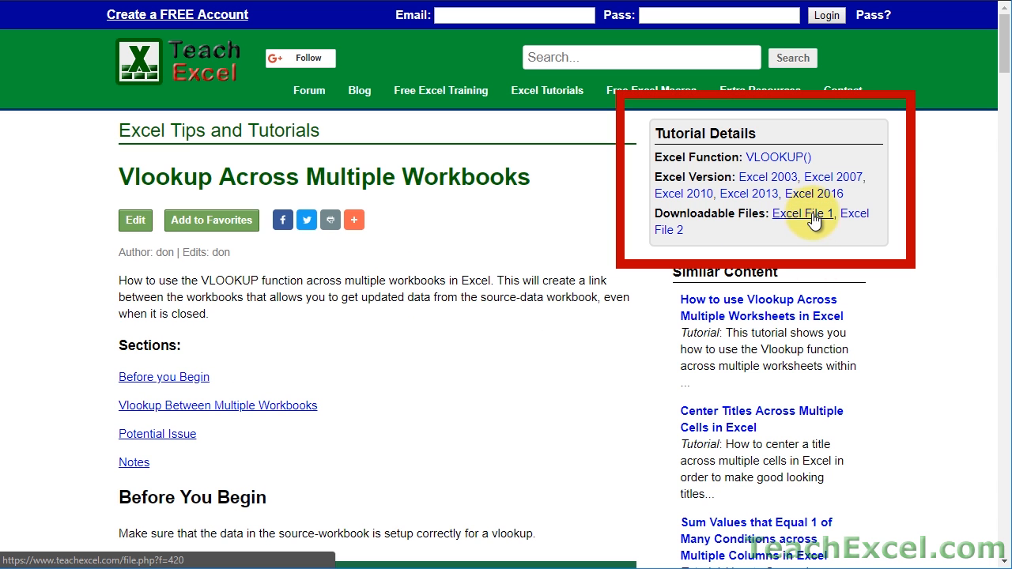
pyautogui.click(869, 215)
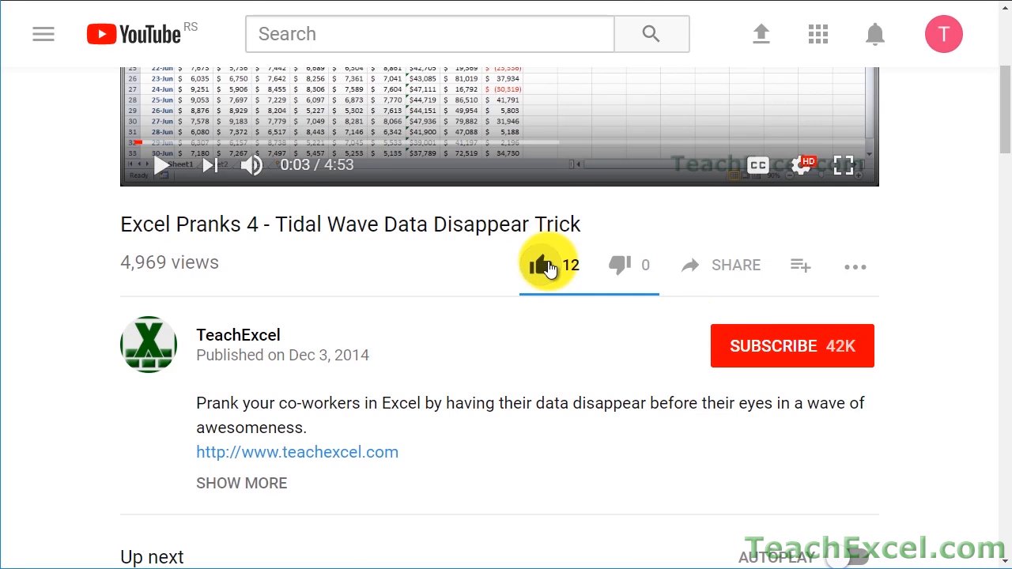
# - Like the video, subscribe to the TeachExcel channel and turn on its notifications
pyautogui.click(542, 264)
pyautogui.click(741, 346)
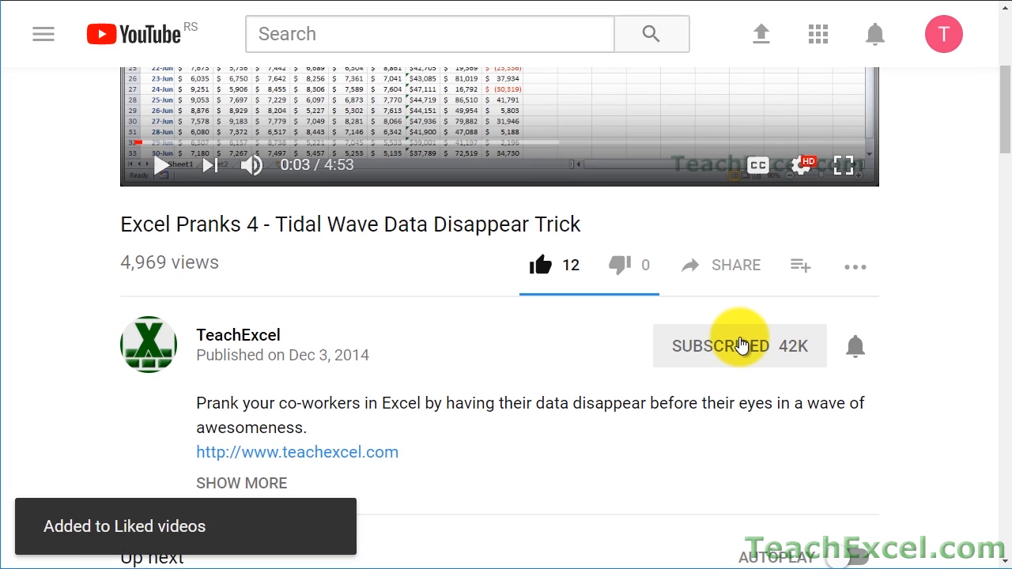
pyautogui.click(860, 352)
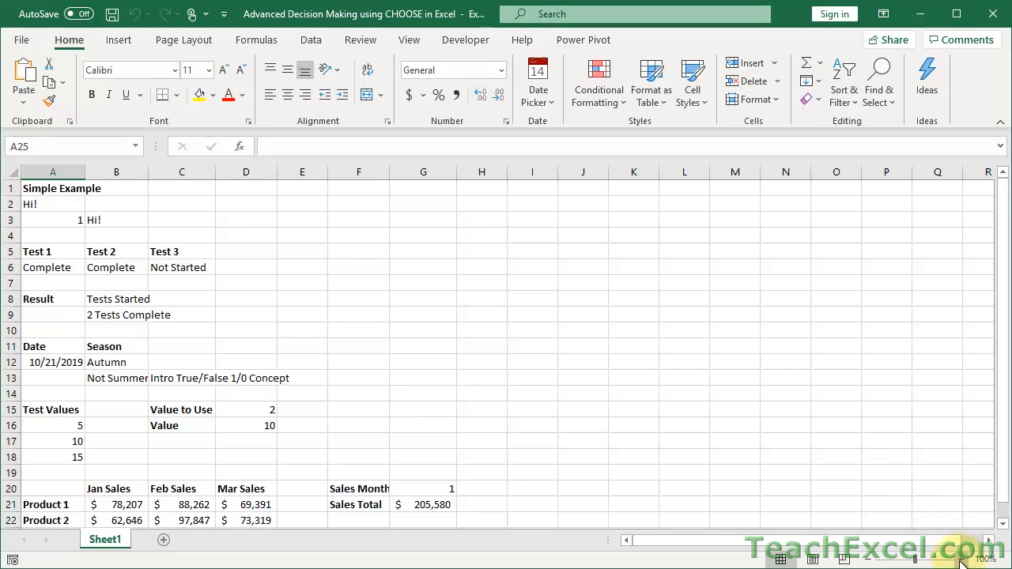
# - Enlarge the worksheet to 170% zoom and look over the CHOOSE examples on Sheet1
pyautogui.click(960, 561)
pyautogui.click(960, 561)
pyautogui.click(960, 560)
pyautogui.click(961, 560)
pyautogui.click(960, 560)
pyautogui.click(960, 560)
pyautogui.click(960, 560)
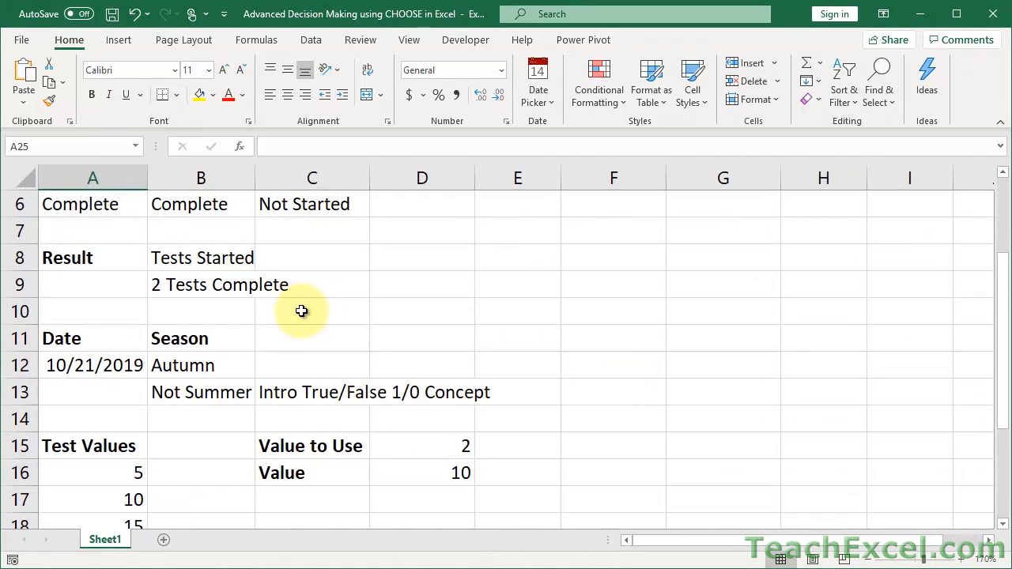
pyautogui.scroll(-4, 301, 311)
pyautogui.scroll(6, 301, 311)
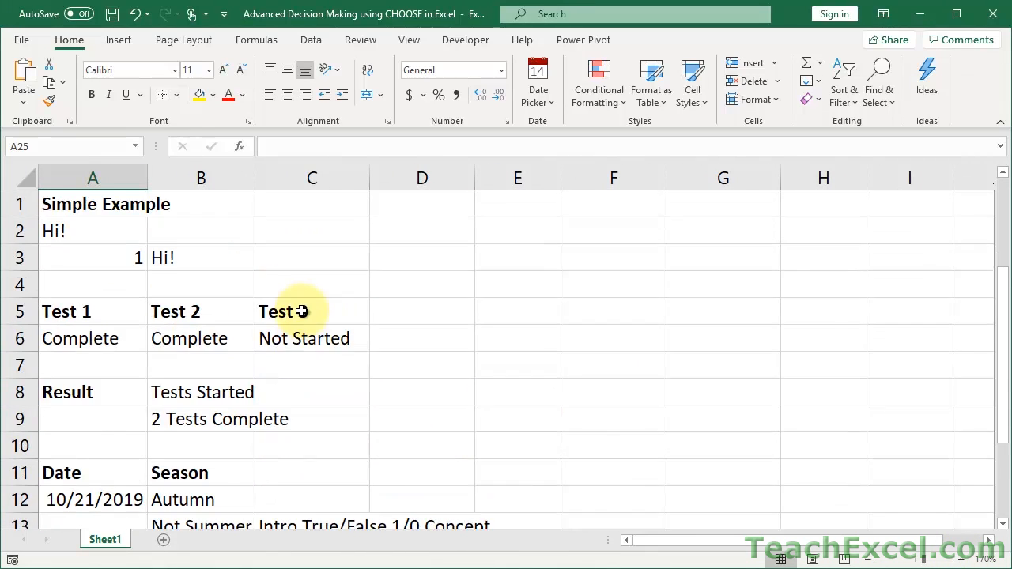
# - Open the CHOOSE formula in cell A2 and examine its function name, index number and each value argument
pyautogui.click(100, 231)
pyautogui.doubleClick(101, 232)
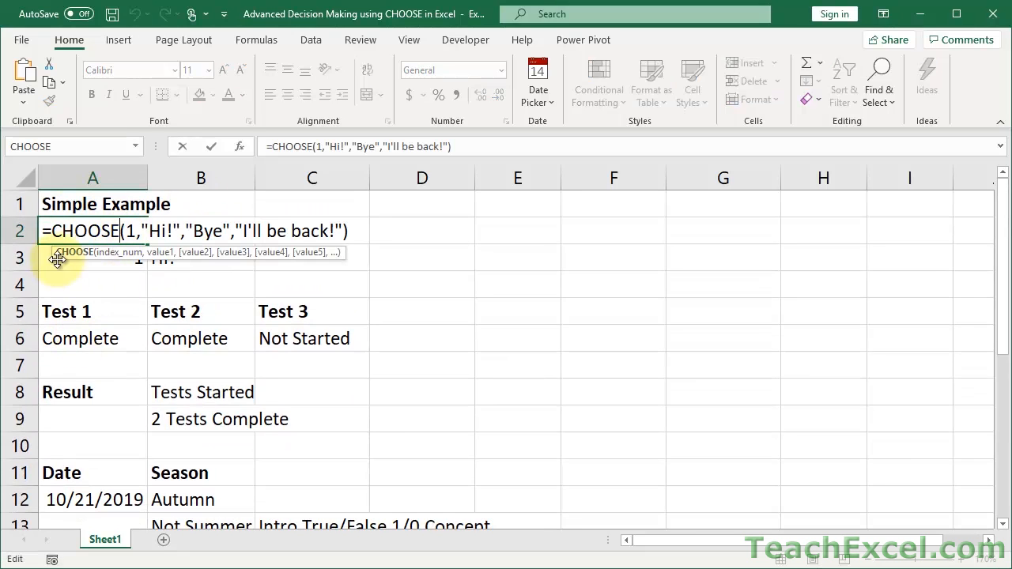
pyautogui.moveTo(50, 231); pyautogui.dragTo(124, 231)
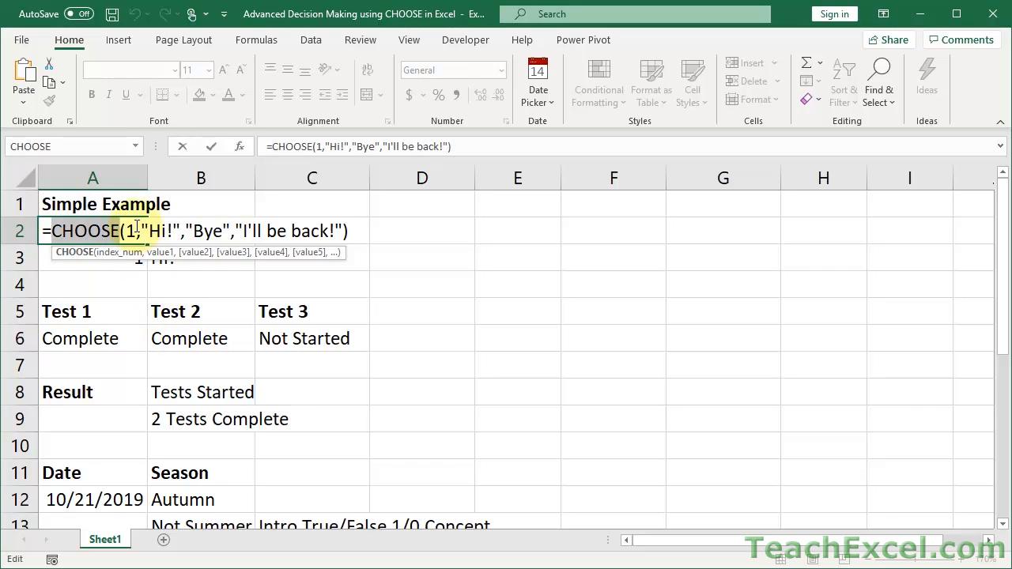
pyautogui.moveTo(138, 229); pyautogui.dragTo(125, 230)
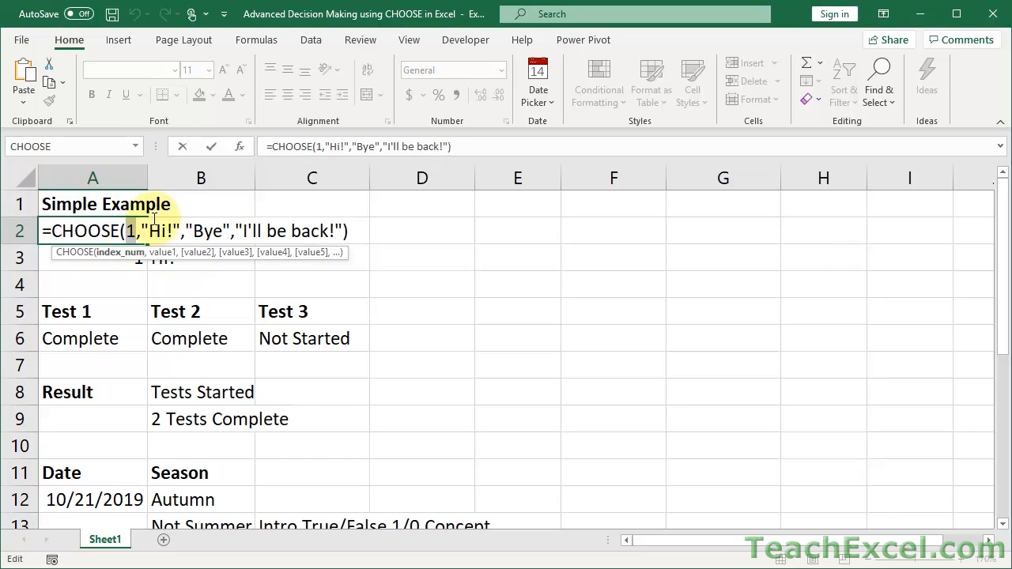
pyautogui.moveTo(141, 230); pyautogui.dragTo(342, 231)
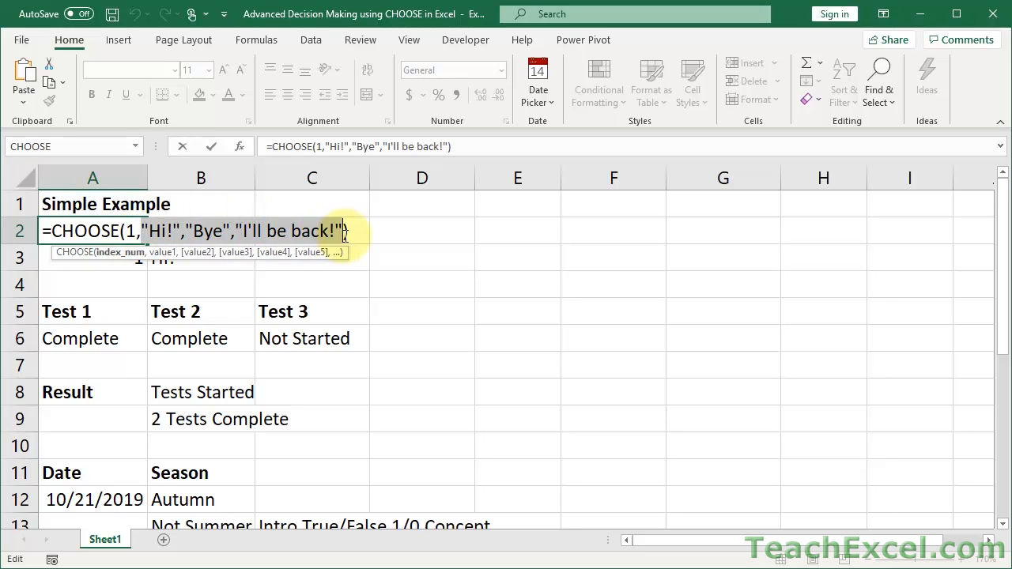
pyautogui.click(172, 231)
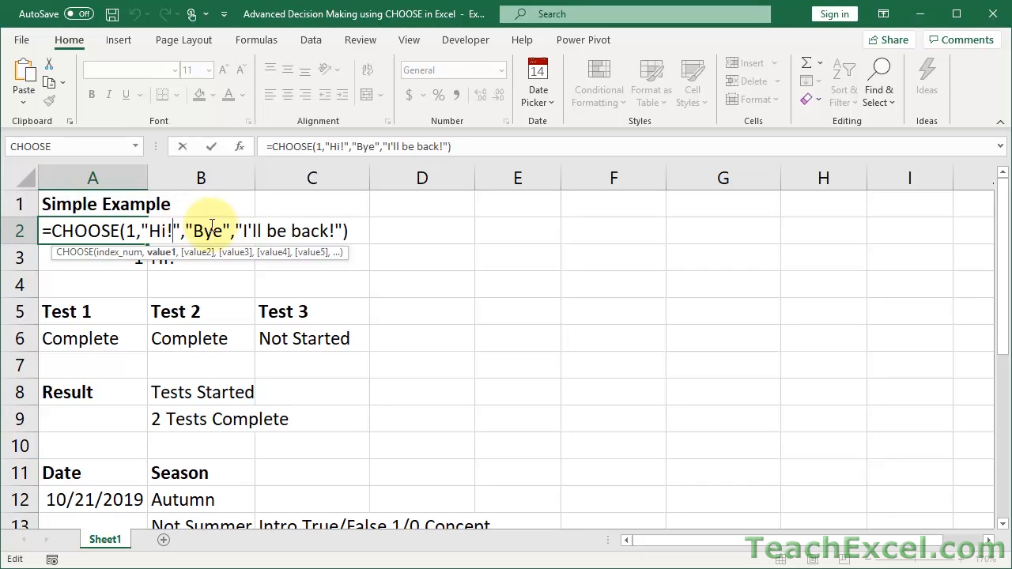
pyautogui.doubleClick(156, 231)
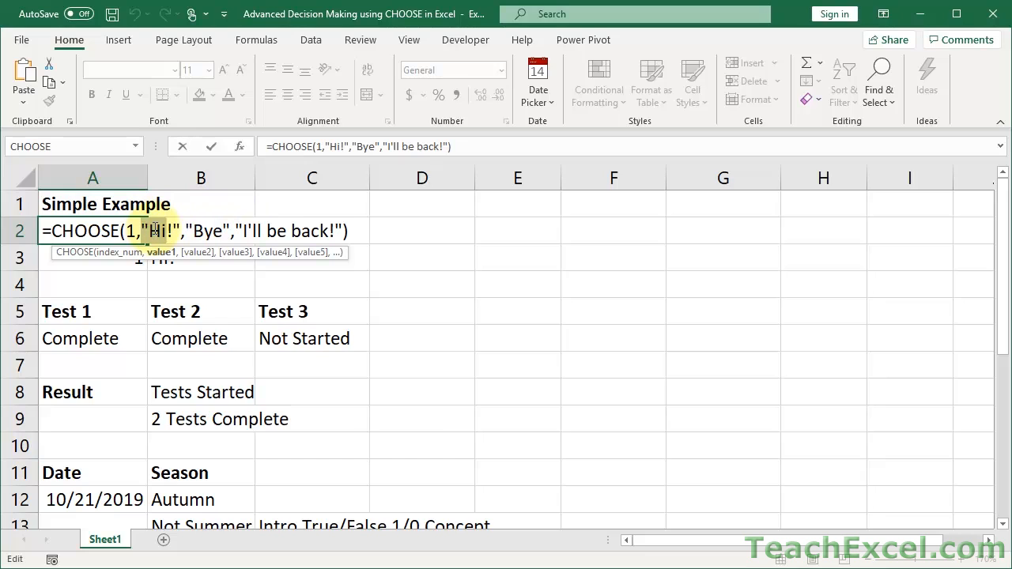
pyautogui.click(214, 231)
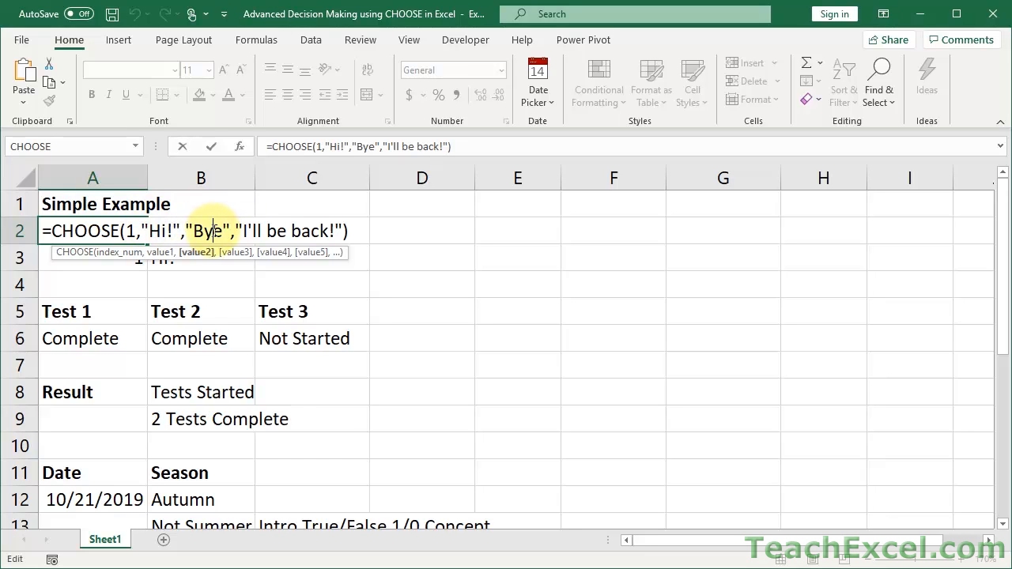
pyautogui.click(276, 233)
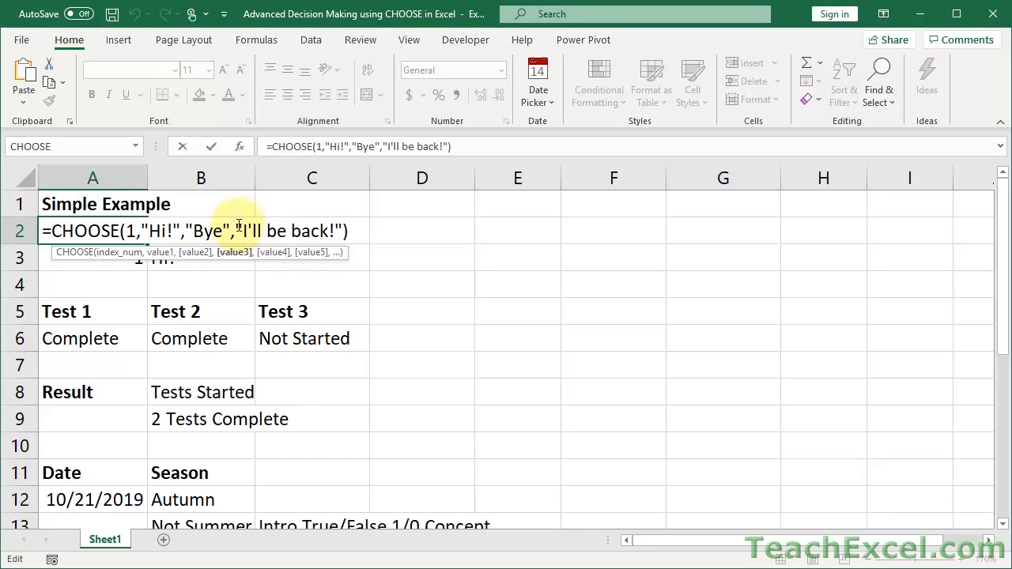
# - Examine how the index number in A2's formula relates to the values "Hi!", "Bye" and "I'll be back!", and close the formula
pyautogui.click(136, 233)
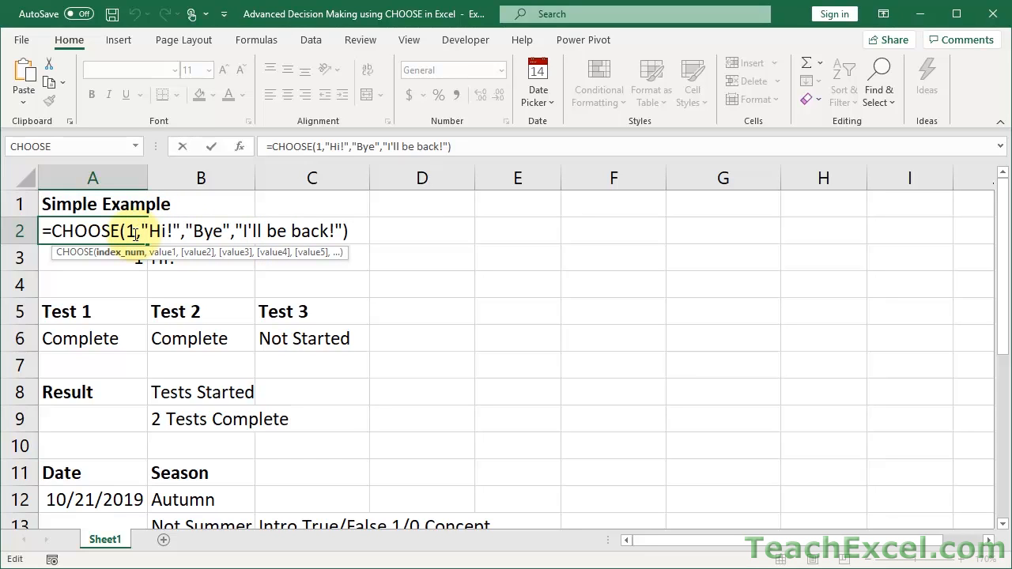
pyautogui.moveTo(141, 231); pyautogui.dragTo(182, 231)
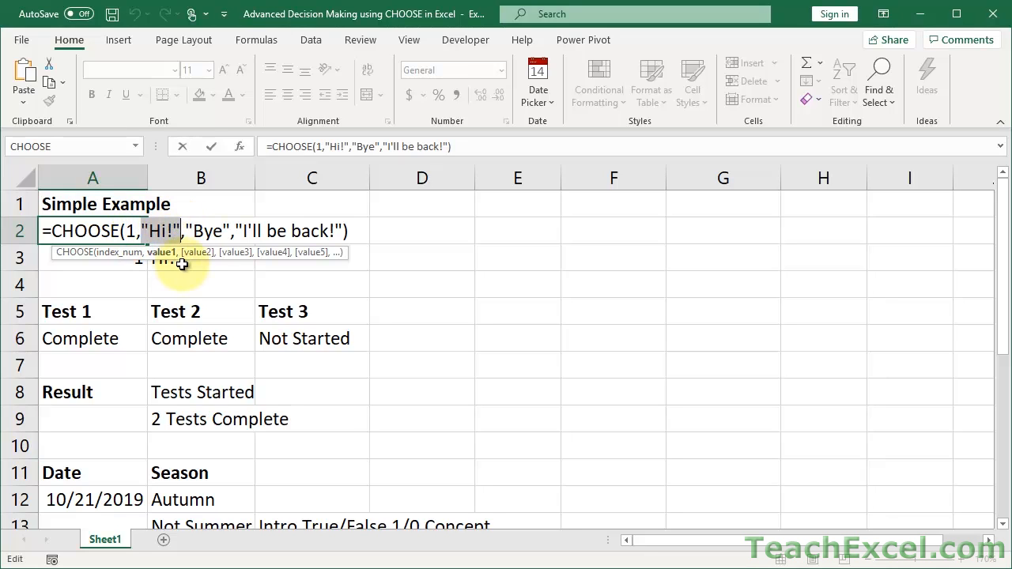
pyautogui.click(185, 230)
pyautogui.moveTo(185, 230); pyautogui.dragTo(343, 226)
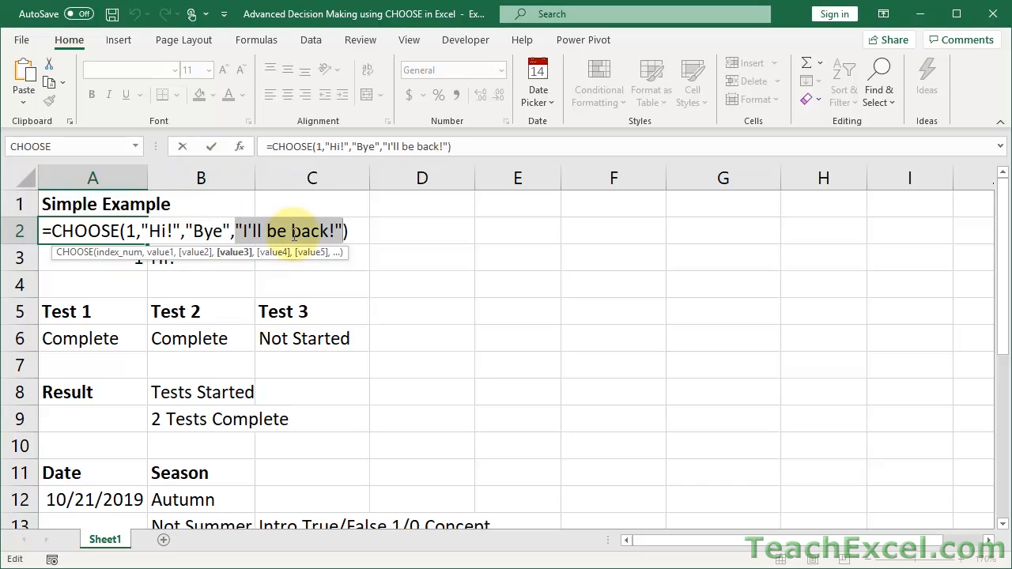
pyautogui.doubleClick(131, 231)
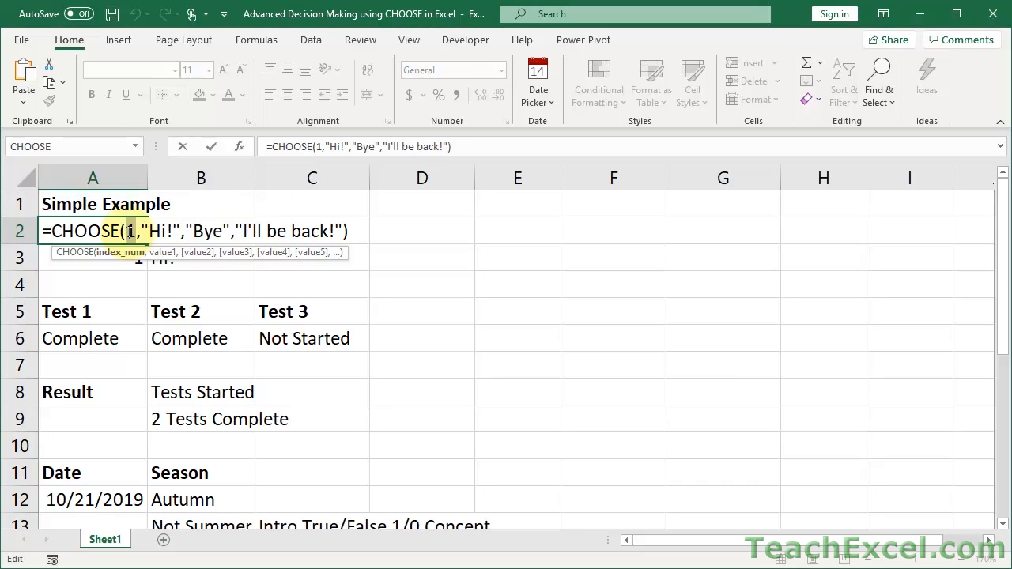
pyautogui.press('Return')
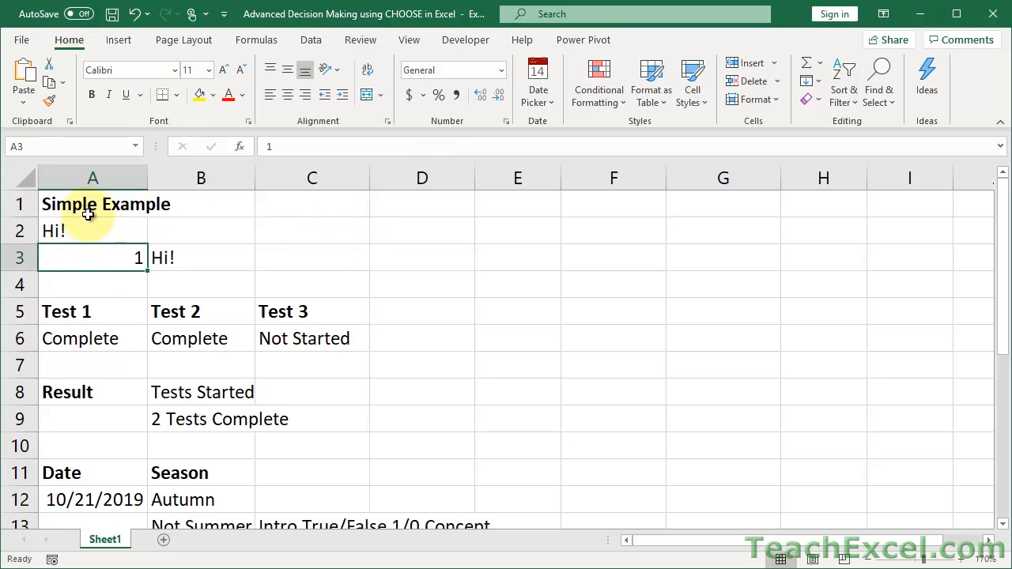
# - Set the index number of the CHOOSE formula in cell A2 to 2
pyautogui.doubleClick(107, 229)
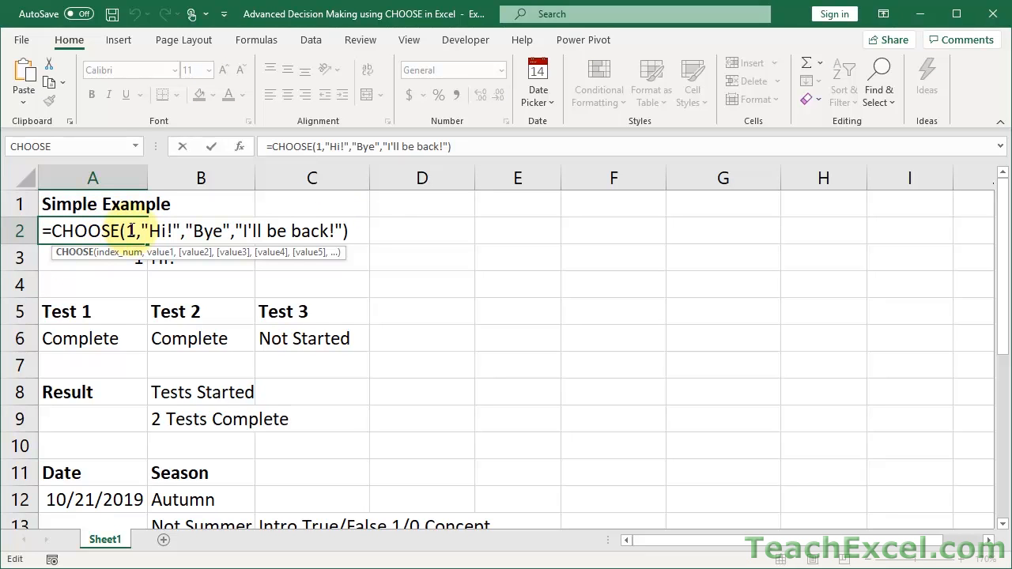
pyautogui.press('BackSpace')
pyautogui.write('2')
pyautogui.press('Return')
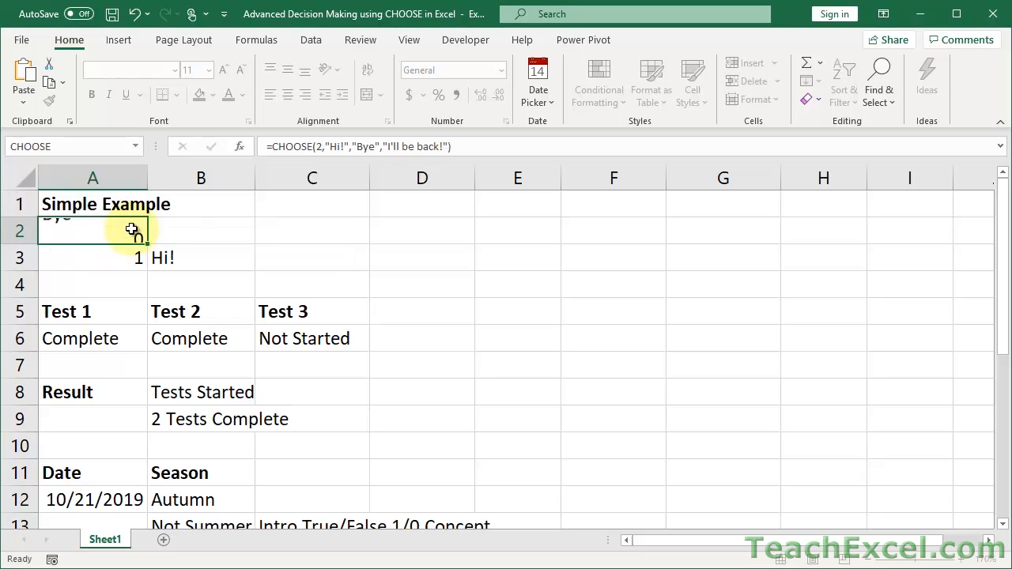
# - Set the index number of the CHOOSE formula in cell A2 to 3
pyautogui.doubleClick(111, 230)
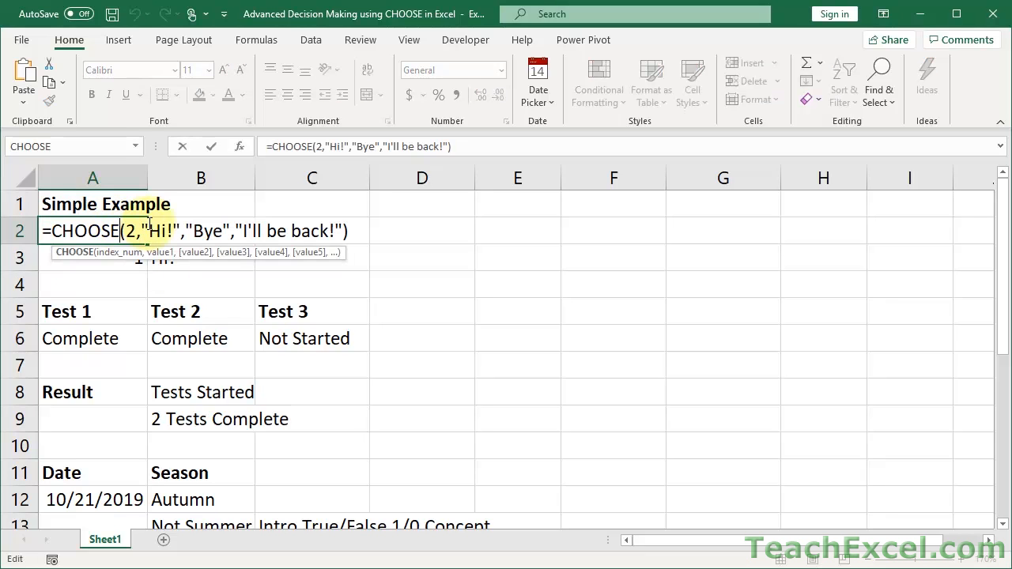
pyautogui.press('BackSpace')
pyautogui.write('3')
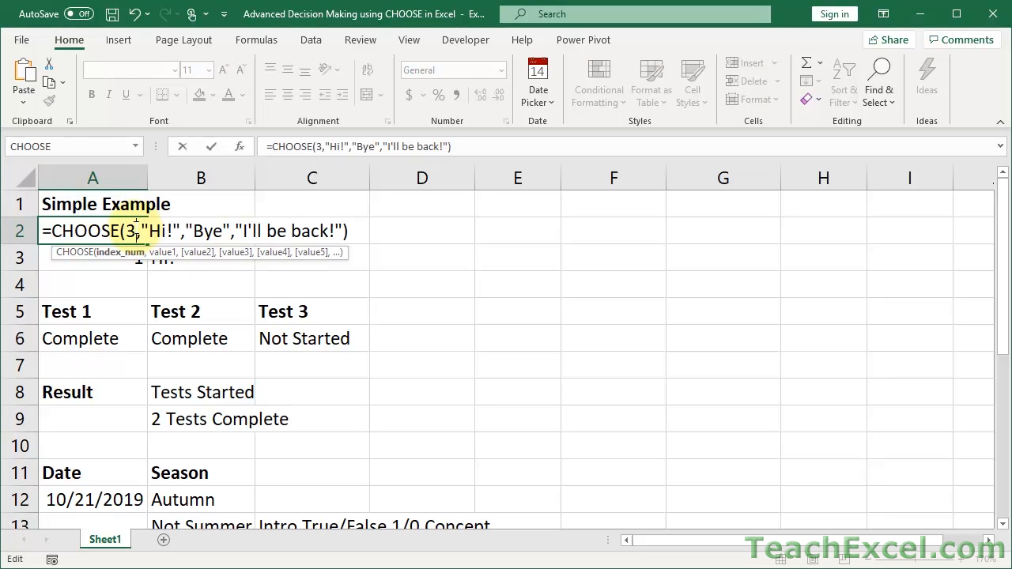
pyautogui.press('Return')
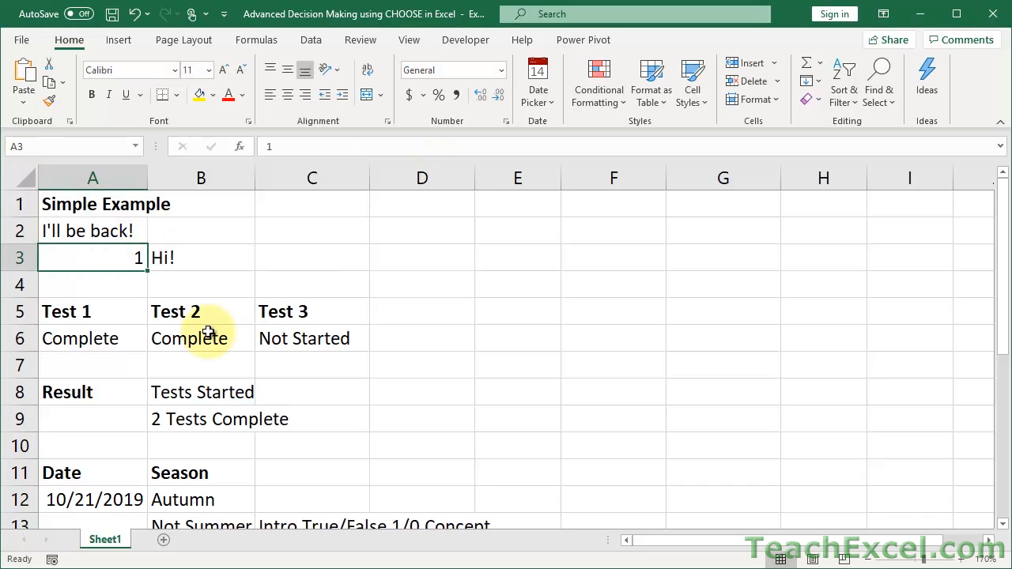
# - Enter the formula =CHOOSE(1,"Hi!","Bye!","I'll be back!") in cell B2
pyautogui.doubleClick(221, 231)
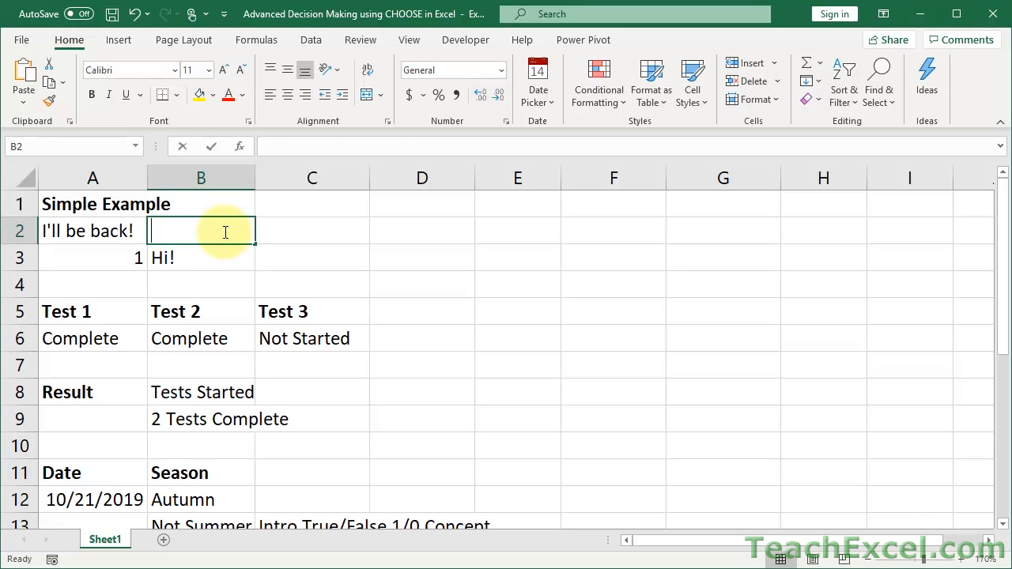
pyautogui.write('=choose')
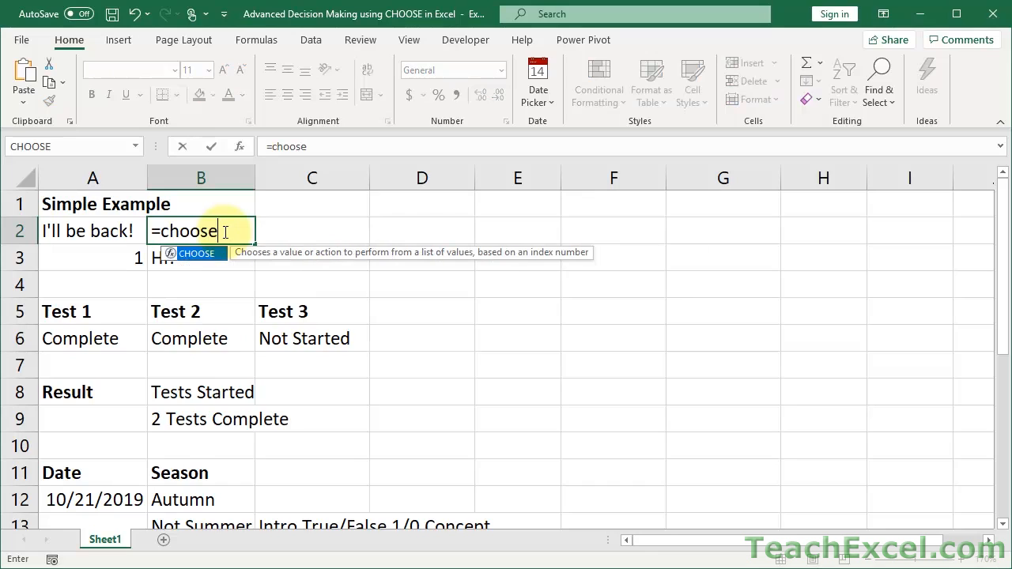
pyautogui.press('Tab')
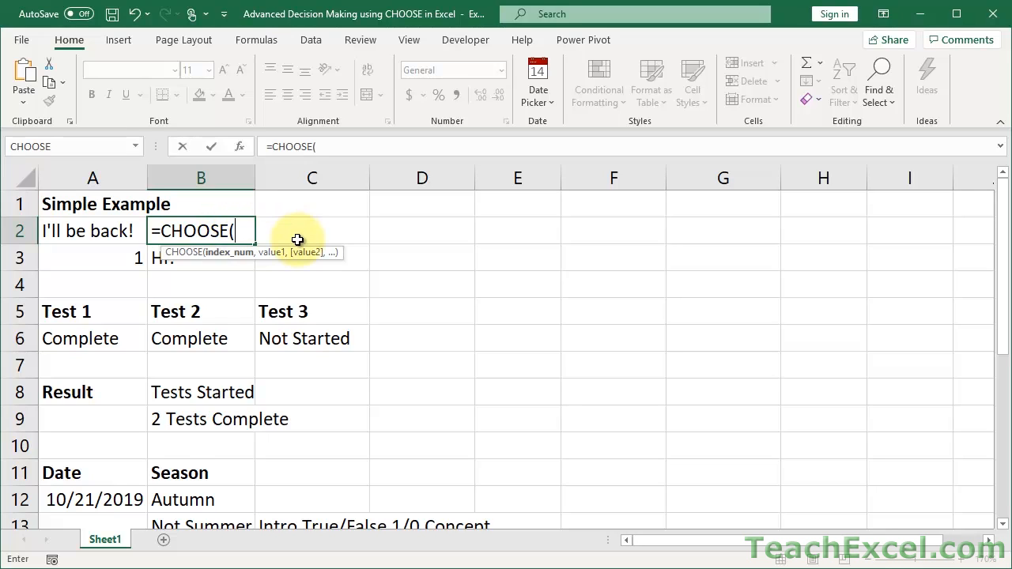
pyautogui.write('1,')
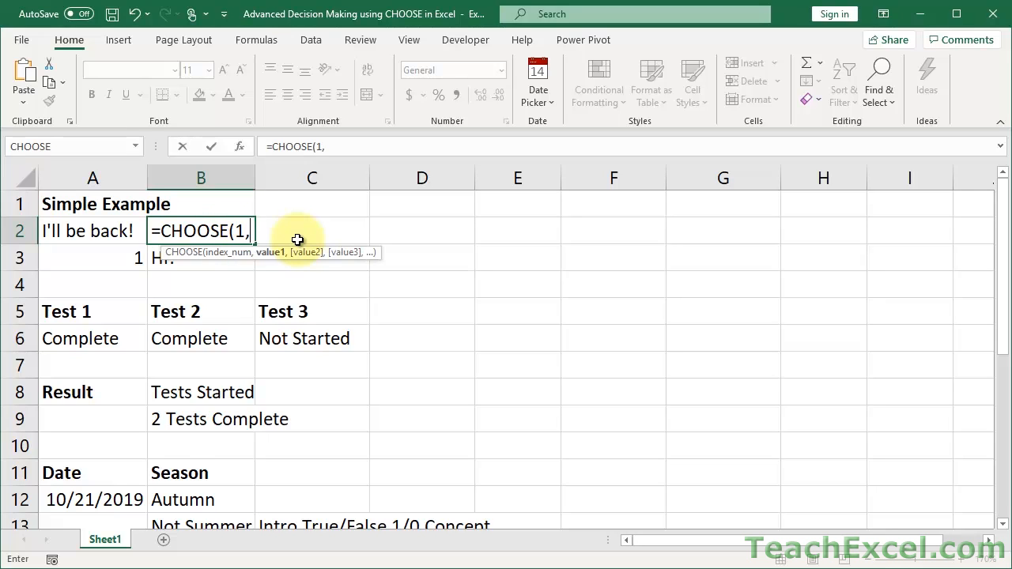
pyautogui.write('"Hi!",')
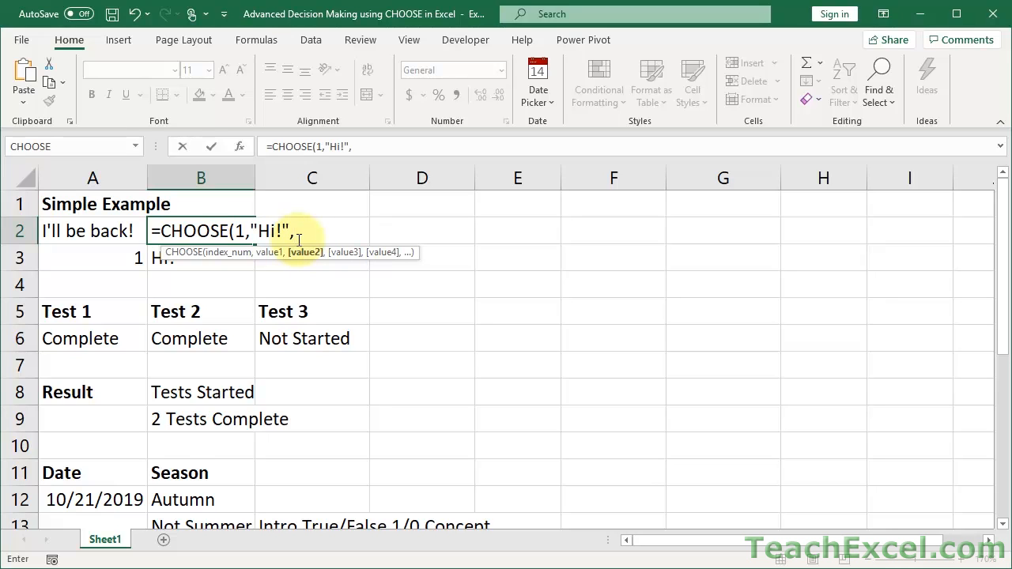
pyautogui.write('"Bye!","I\'ll')
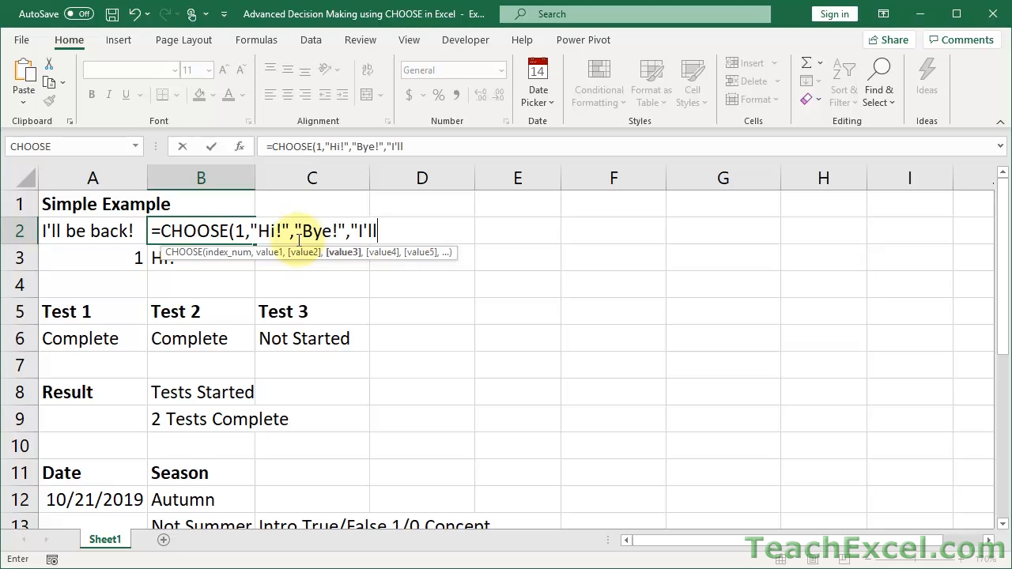
pyautogui.write(' be back!")')
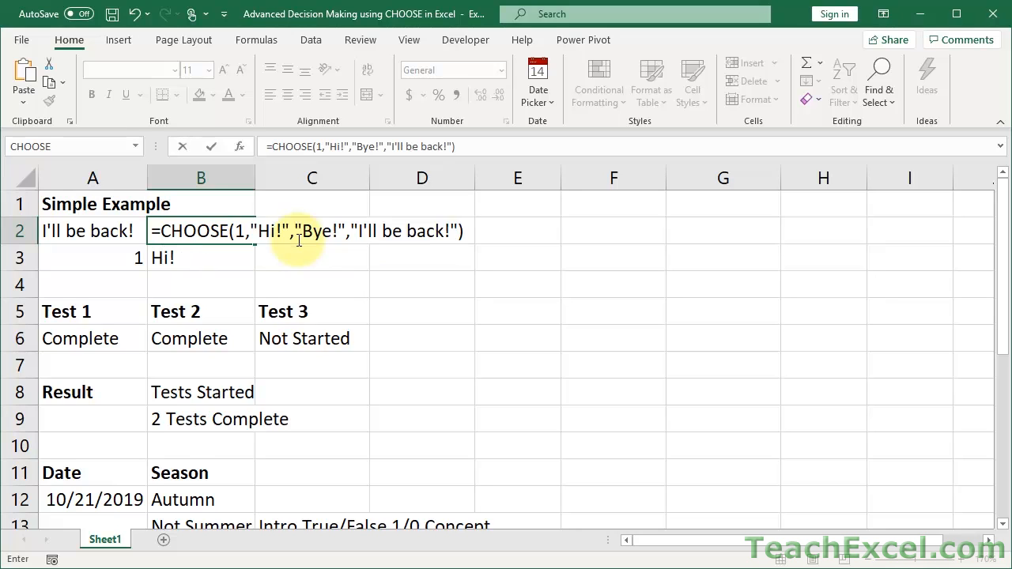
pyautogui.press('Return')
# - Set the index value in cell A3, used by the adjacent CHOOSE formula, to 2
pyautogui.click(110, 262)
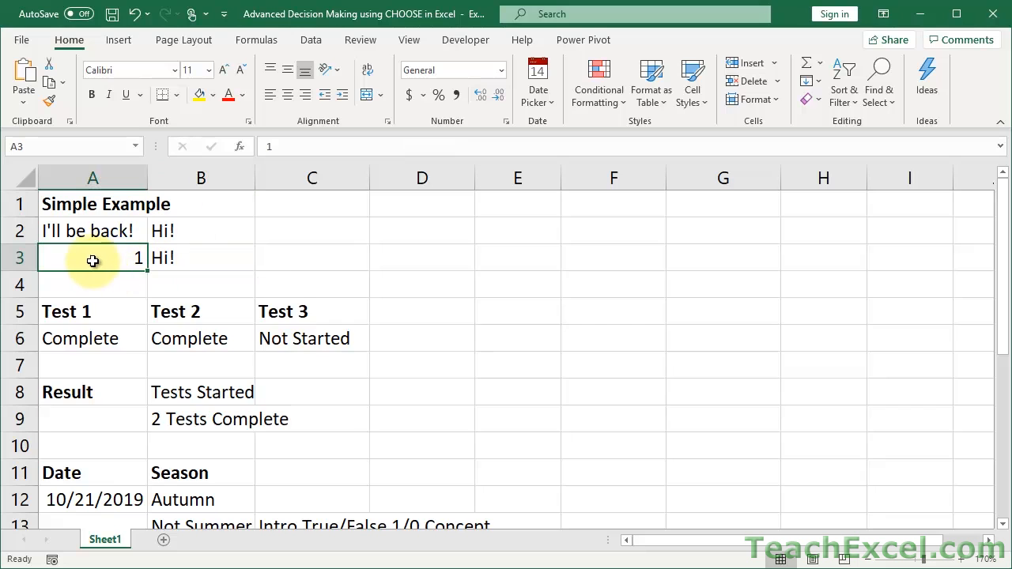
pyautogui.write('2')
pyautogui.press('Return')
# - Set the index value in cell A3, used by the adjacent CHOOSE formula, to 3
pyautogui.click(88, 259)
pyautogui.write('3')
pyautogui.press('Return')
pyautogui.click(82, 258)
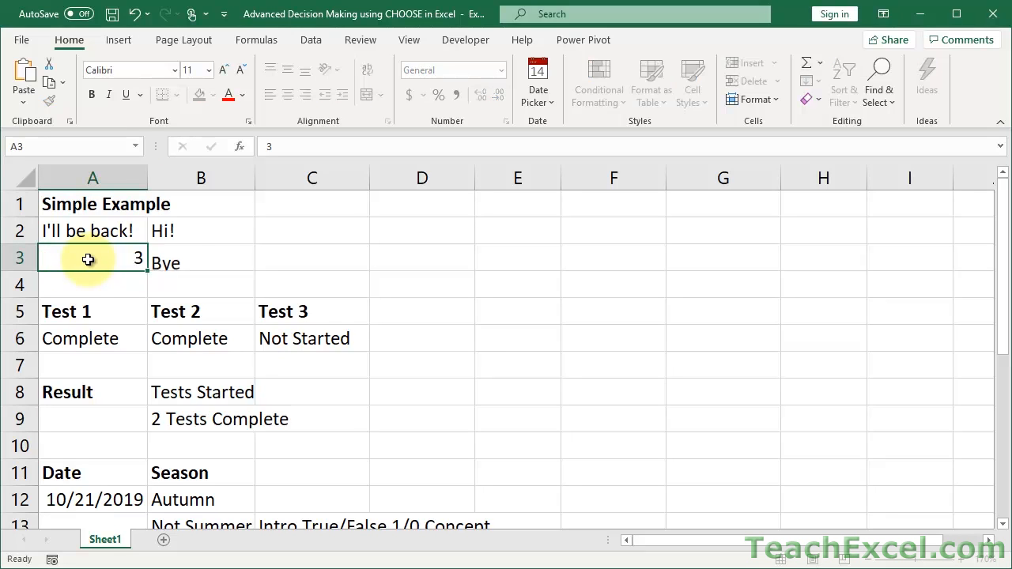
# - Inspect the A3 reference used as the index_num argument in the CHOOSE formula in cell B3
pyautogui.doubleClick(198, 258)
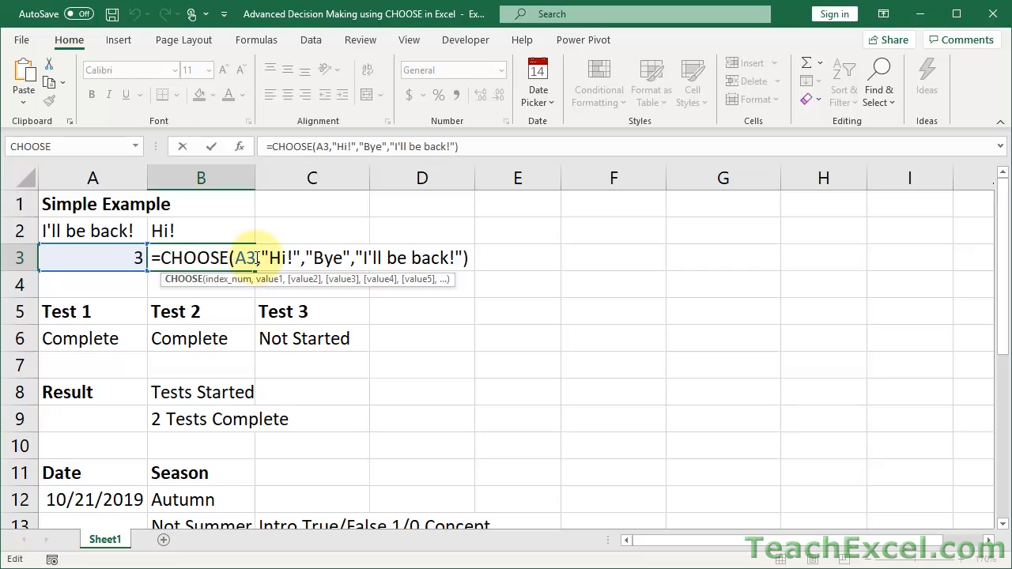
pyautogui.moveTo(257, 257); pyautogui.dragTo(235, 257)
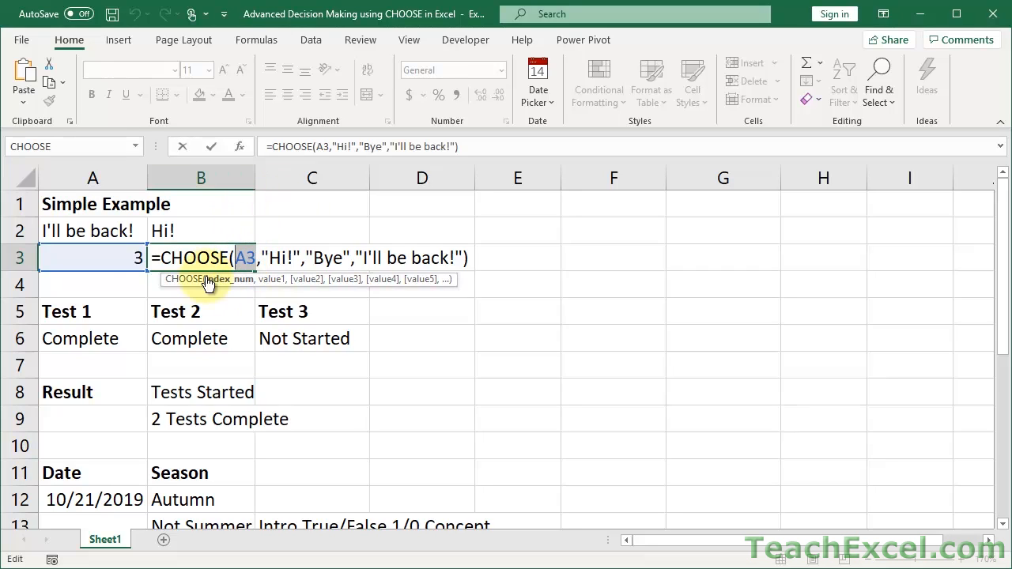
pyautogui.hotkey('ctrl', 'Return')
# - Clear the index value in cell A3, then set it to 0 to test the adjacent CHOOSE formula
pyautogui.click(78, 257)
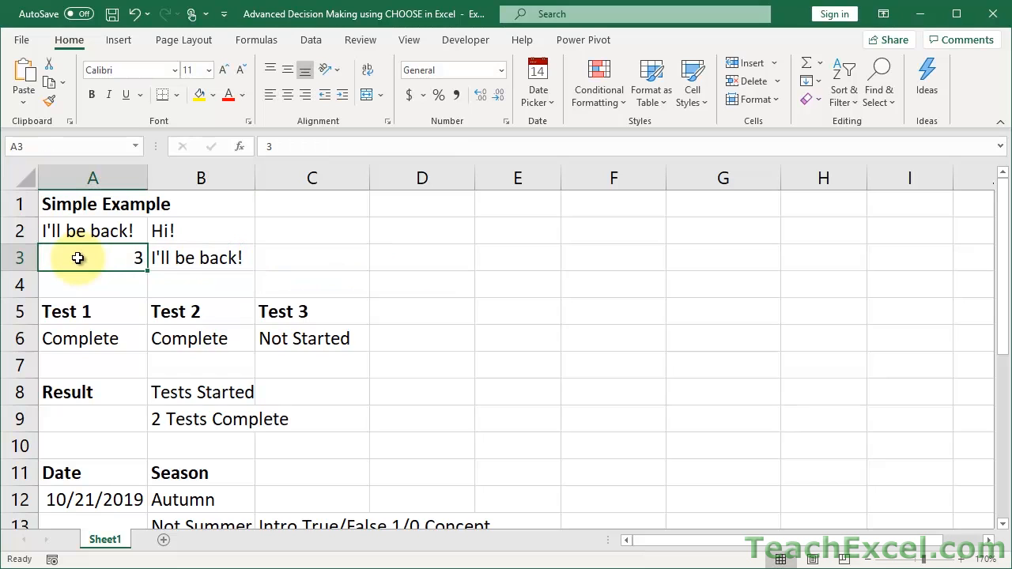
pyautogui.press('Delete')
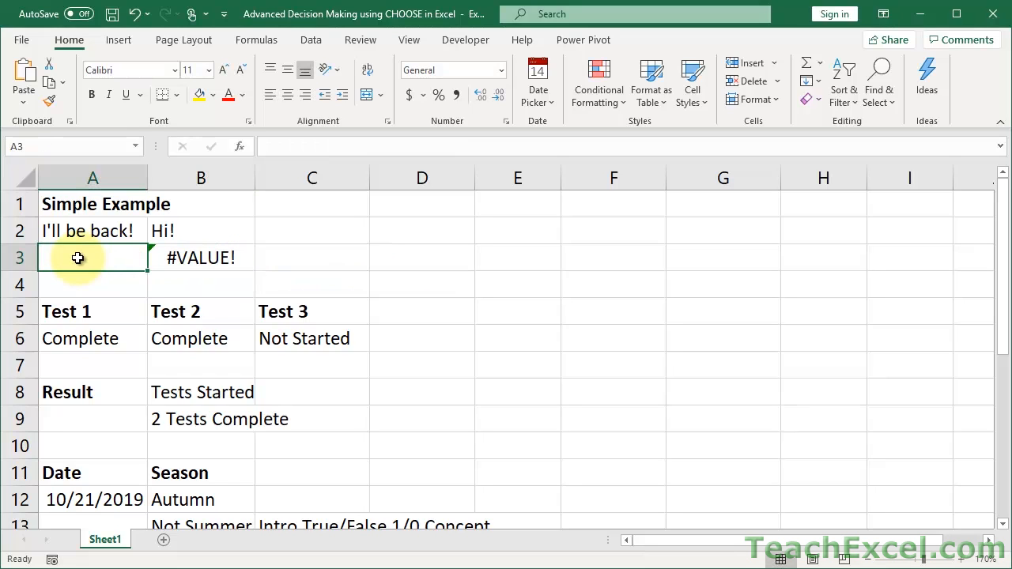
pyautogui.write('0')
pyautogui.hotkey('ctrl', 'Return')
pyautogui.press('Return')
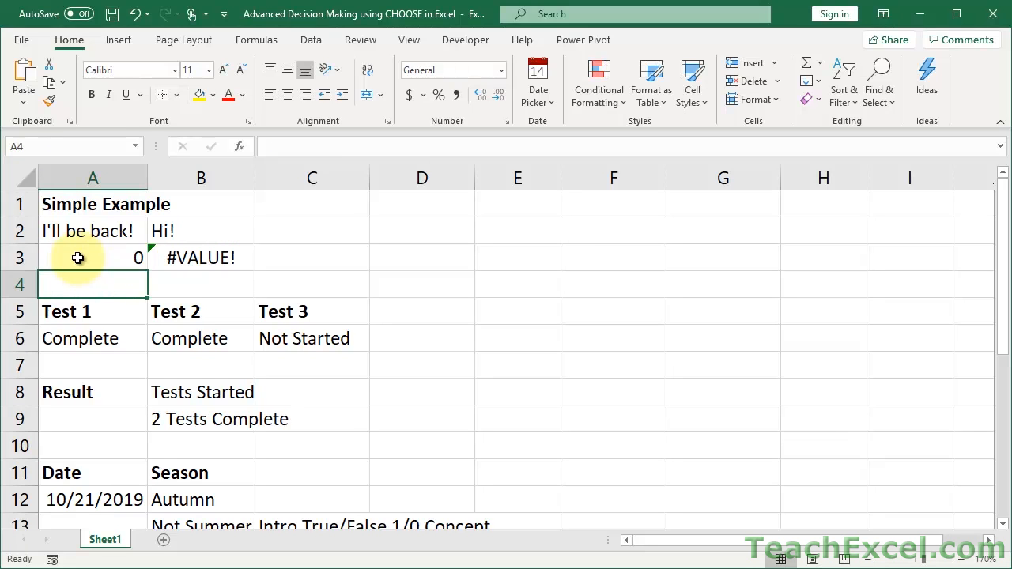
pyautogui.click(77, 258)
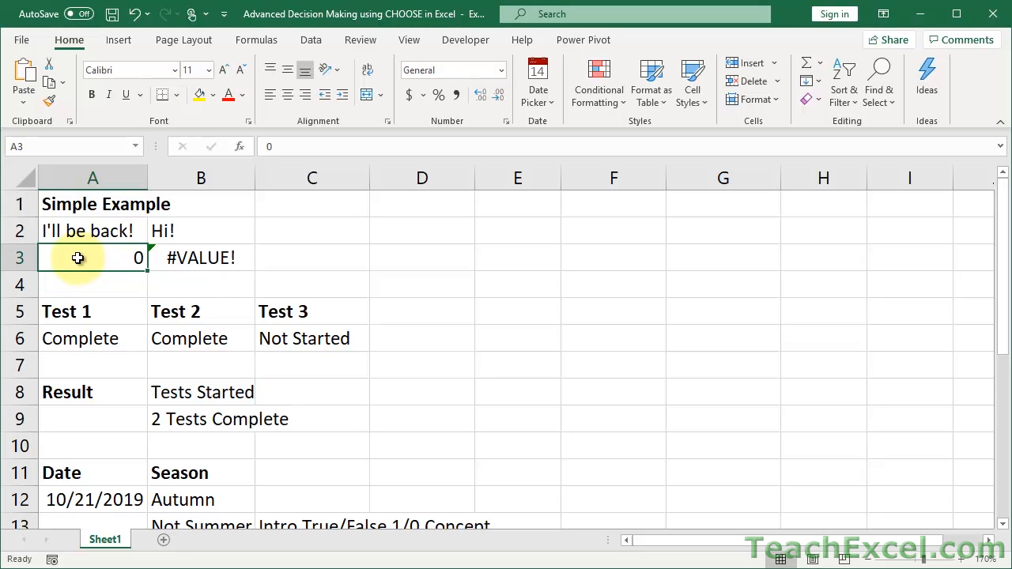
# - Copy the full text of the CHOOSE formula in cell B3, leaving the cell's formula as it is
pyautogui.doubleClick(219, 258)
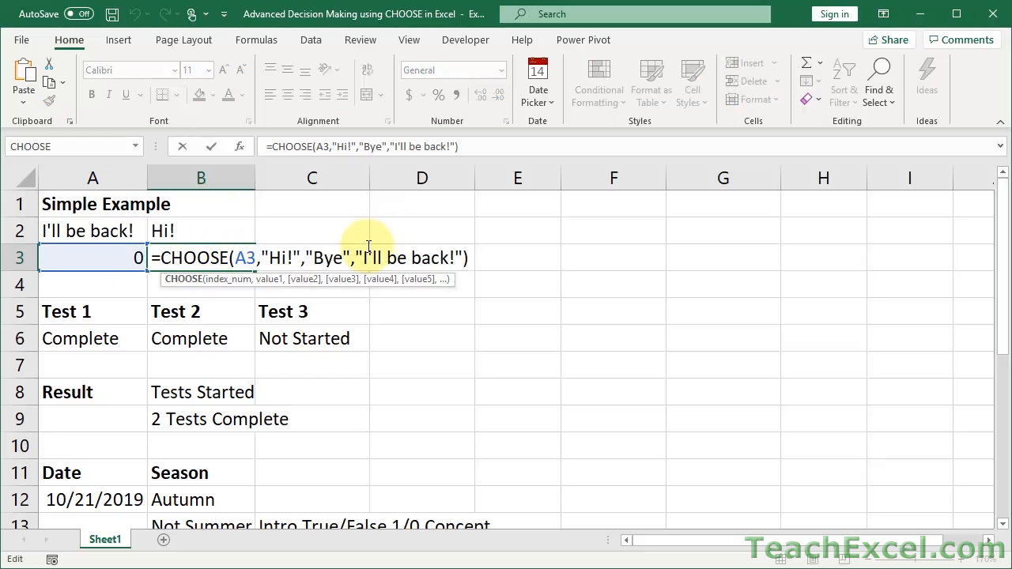
pyautogui.click(157, 257)
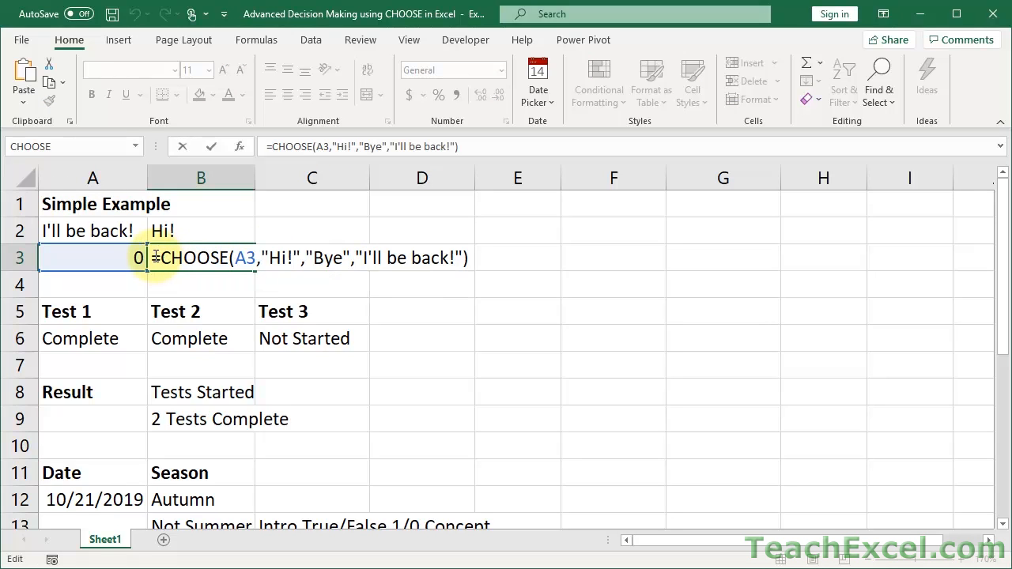
pyautogui.moveTo(156, 258); pyautogui.dragTo(463, 244)
pyautogui.hotkey('ctrl', 'c')
pyautogui.hotkey('ctrl', 'Return')
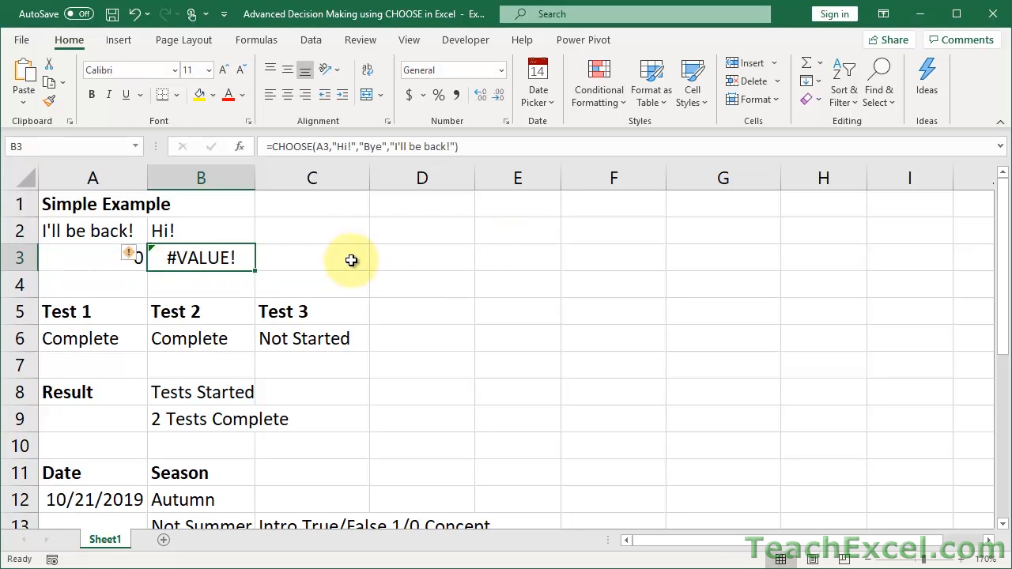
# - Enter =IFERROR(CHOOSE(A3,"Hi!","Bye","I'll be back!"),"") in cell C3, reusing the copied CHOOSE formula
pyautogui.click(312, 258)
pyautogui.write('=ifer')
pyautogui.press('Tab')
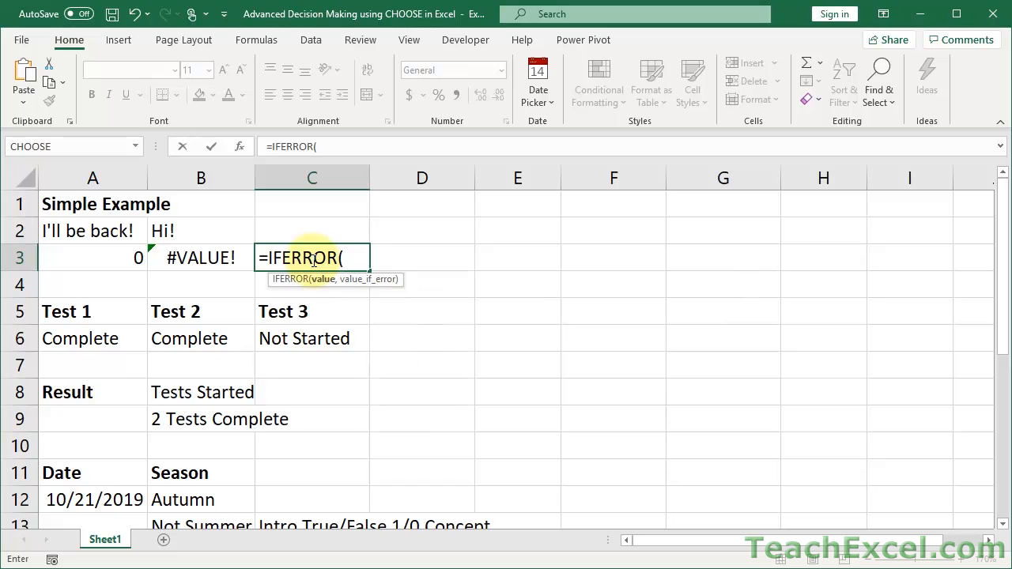
pyautogui.hotkey('ctrl', 'v')
pyautogui.click(351, 258)
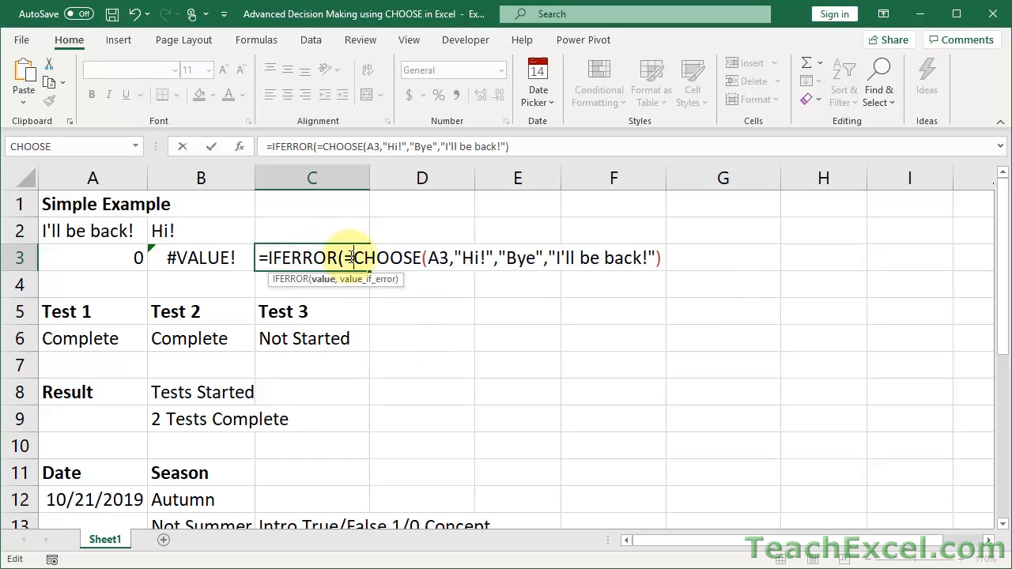
pyautogui.press('BackSpace')
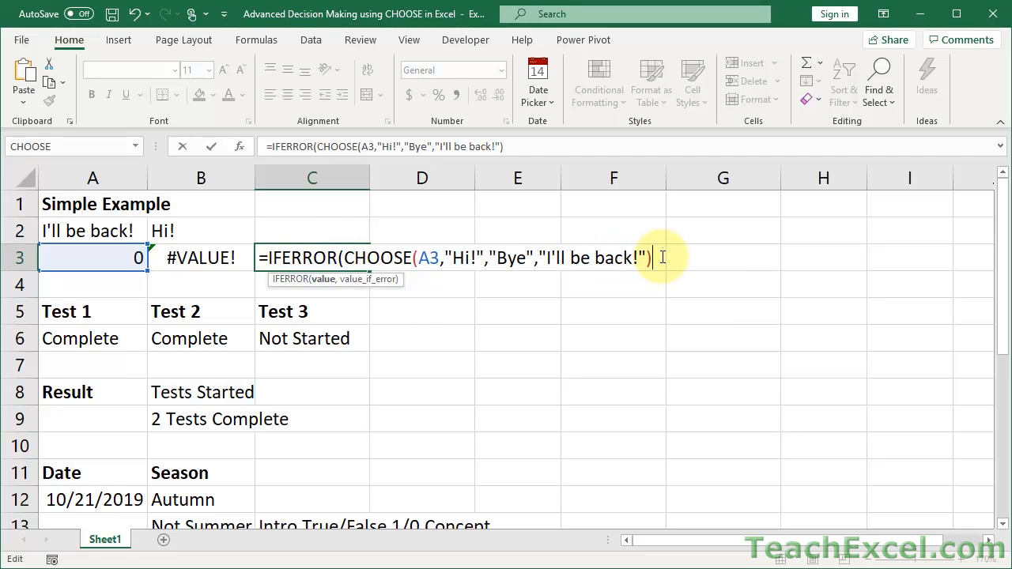
pyautogui.write(',"")')
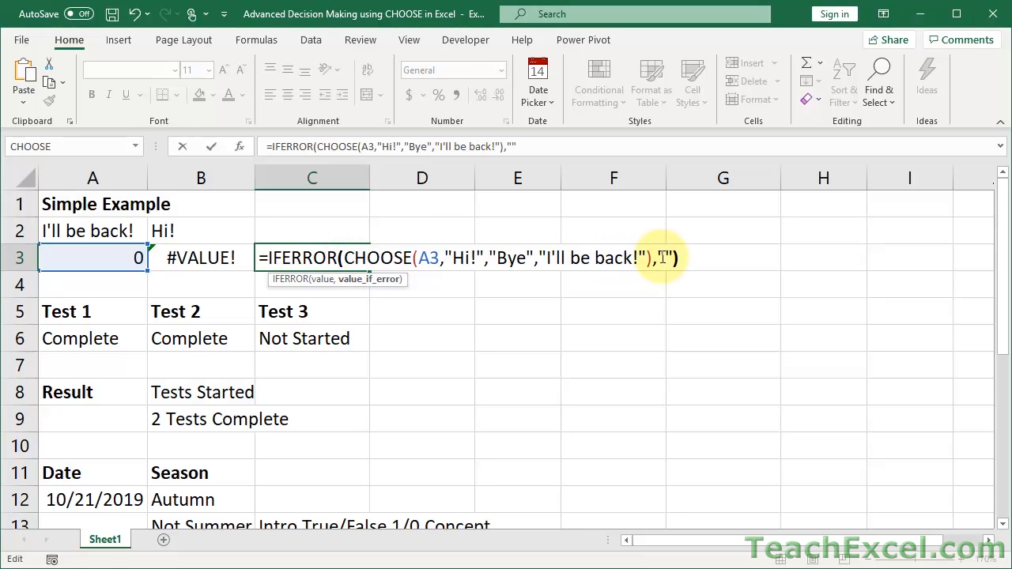
pyautogui.press('Return')
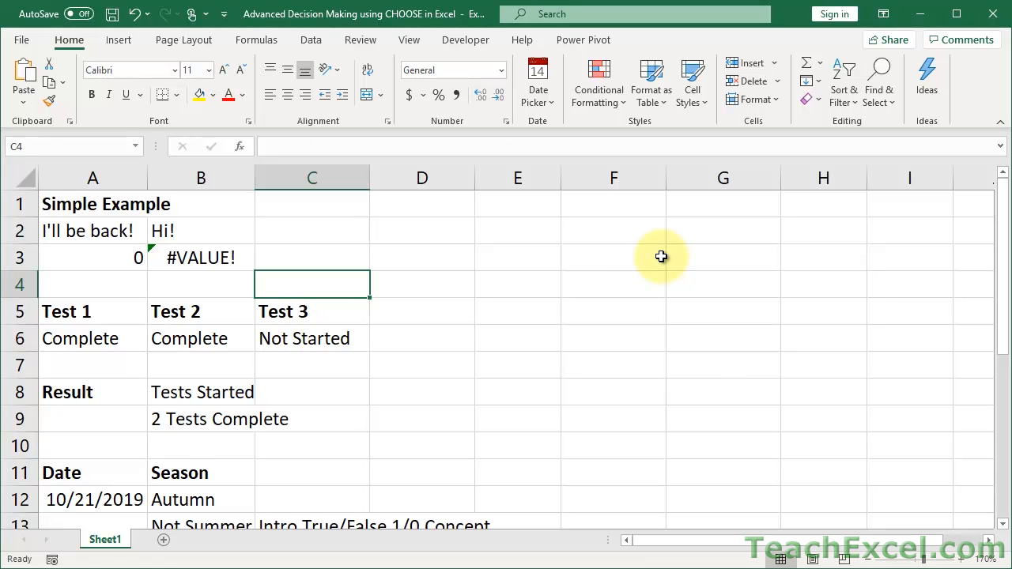
# - Set the index value in cell A3 to 2 to test the IFERROR formula in C3
pyautogui.click(324, 255)
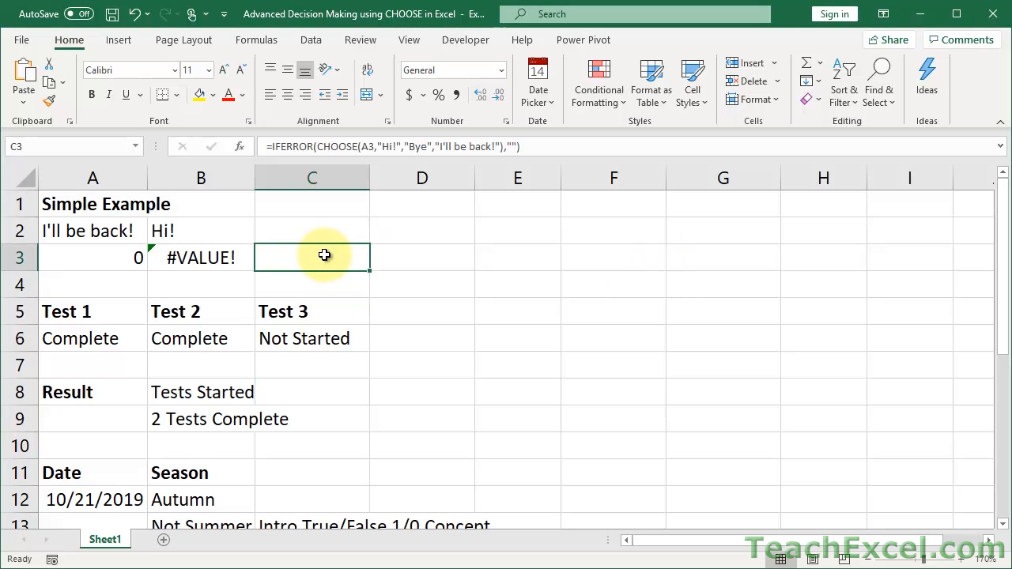
pyautogui.press('Left')
pyautogui.press('Left')
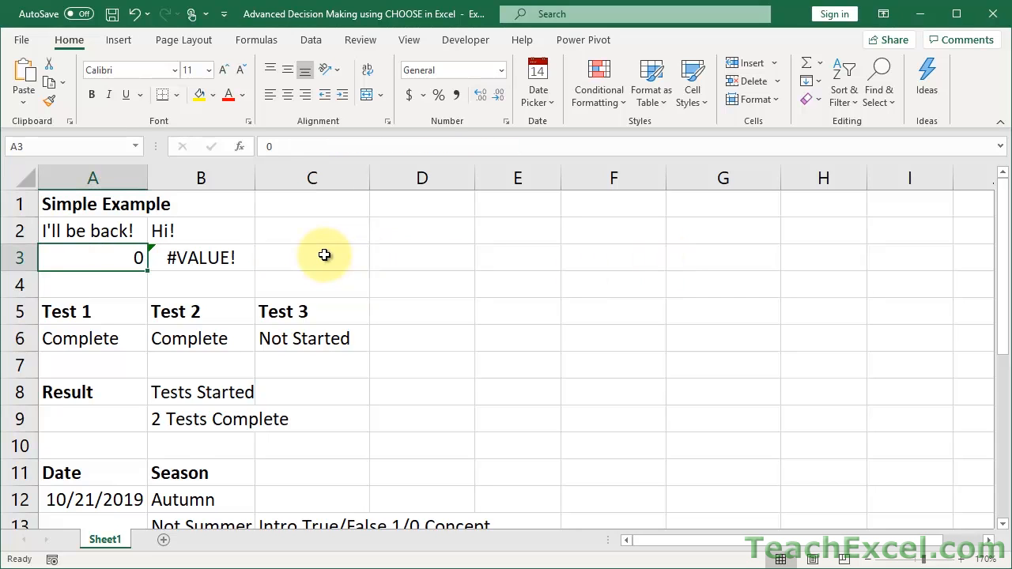
pyautogui.write('2')
pyautogui.press('Return')
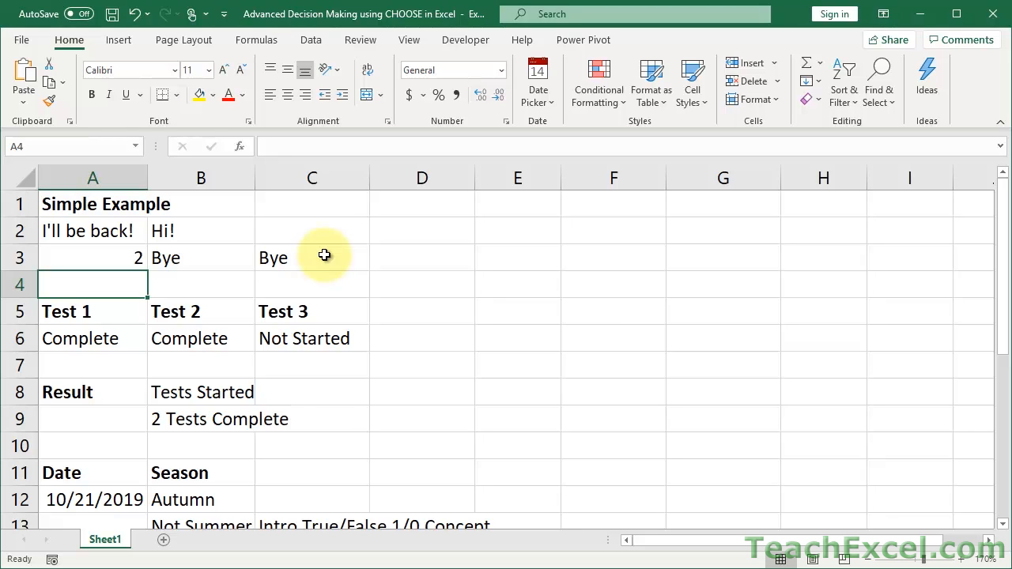
# - Review the Test 1 and Test 2 statuses in row 6 and widen column B slightly
pyautogui.click(1002, 524)
pyautogui.click(1002, 524)
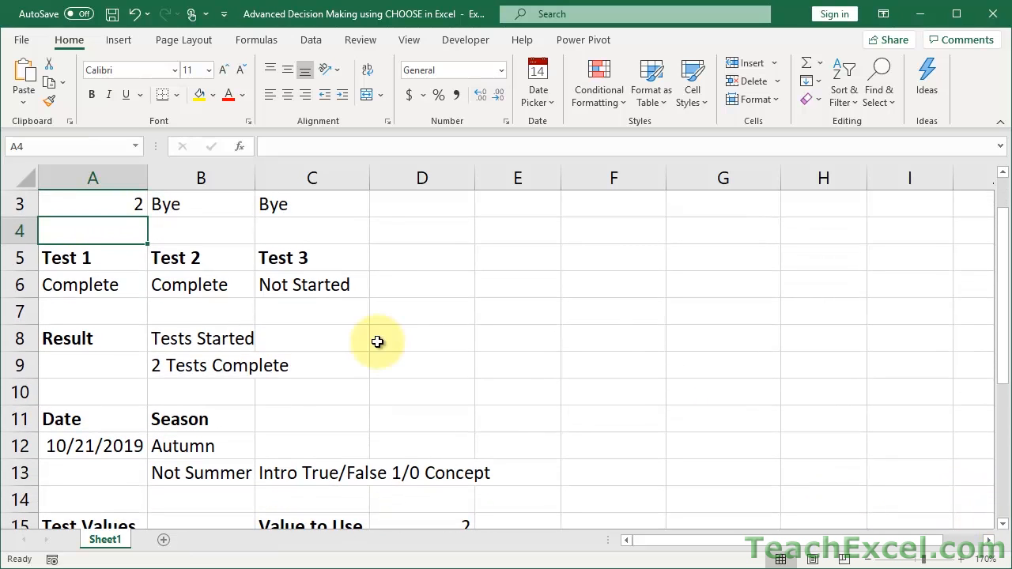
pyautogui.click(93, 285)
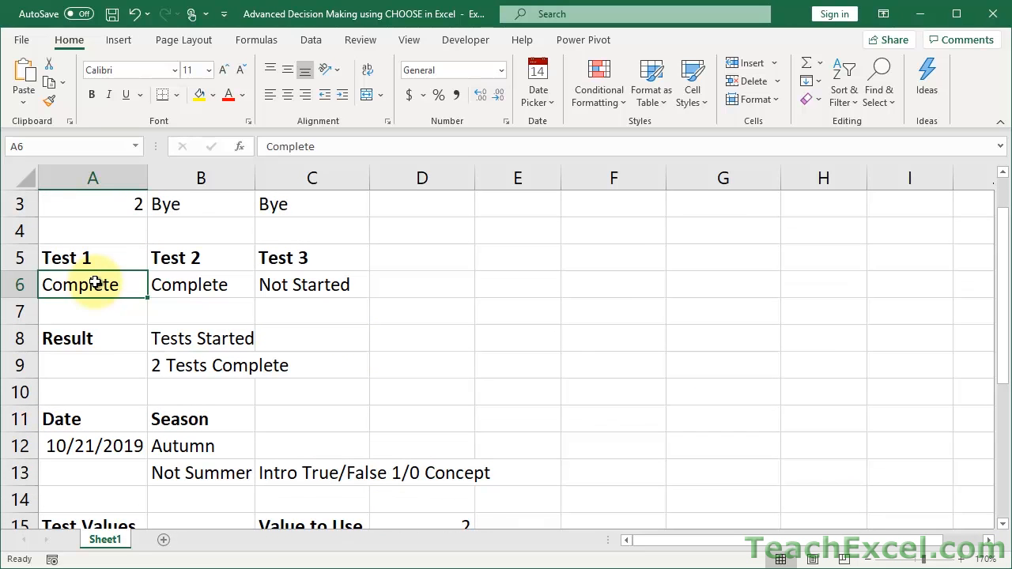
pyautogui.doubleClick(203, 288)
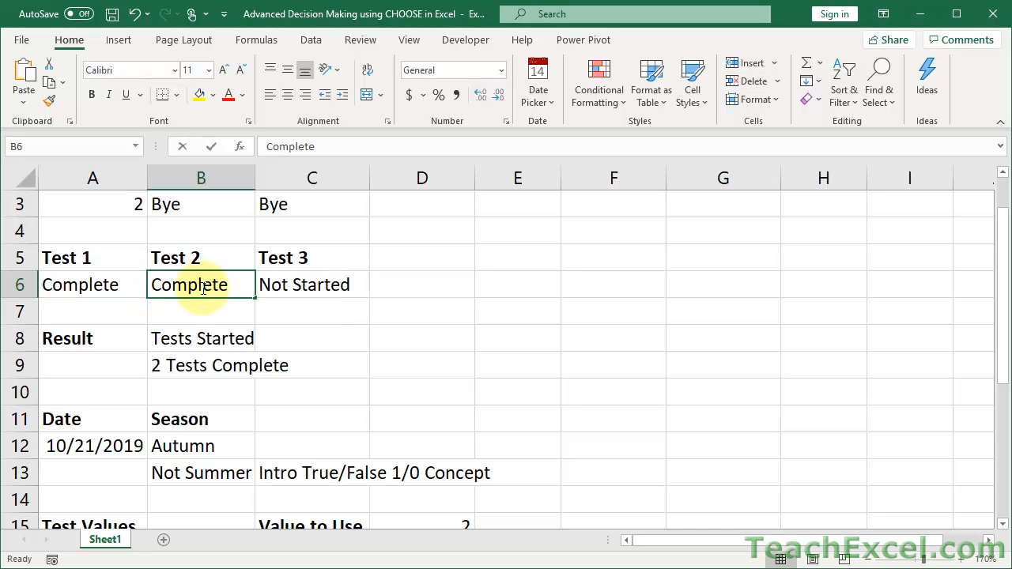
pyautogui.press('Escape')
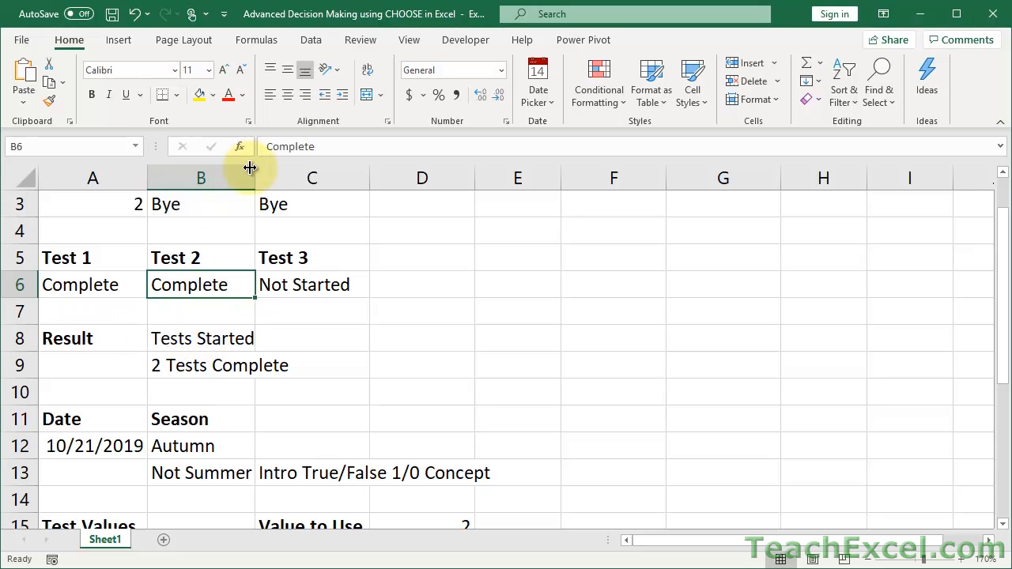
pyautogui.moveTo(254, 169); pyautogui.dragTo(269, 169)
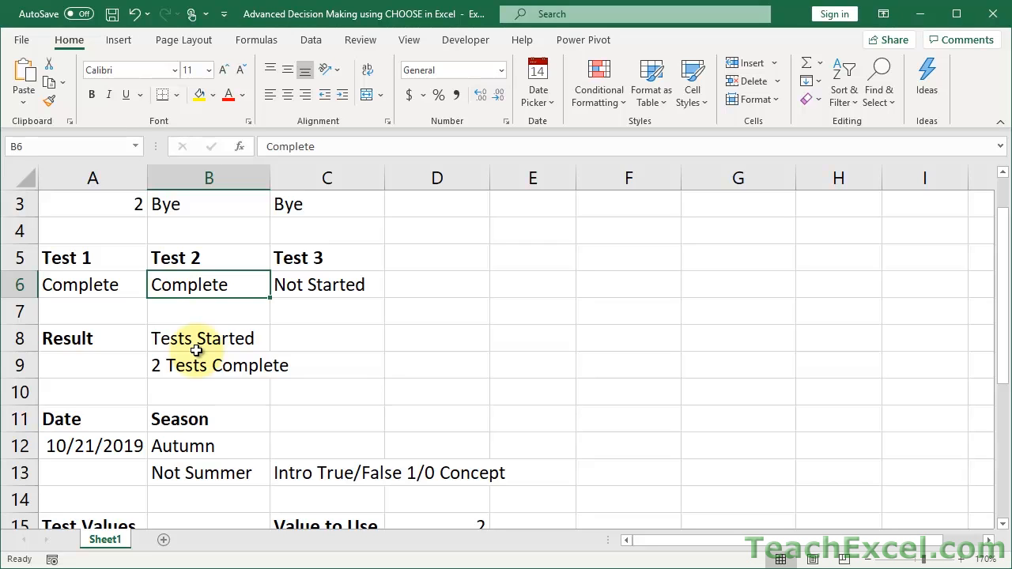
# - Examine the index_num argument COUNTIF(A6:C6,"Complete")+1 in cell B8's CHOOSE formula and its relation to the first value, "Tests Not Started"
pyautogui.doubleClick(173, 340)
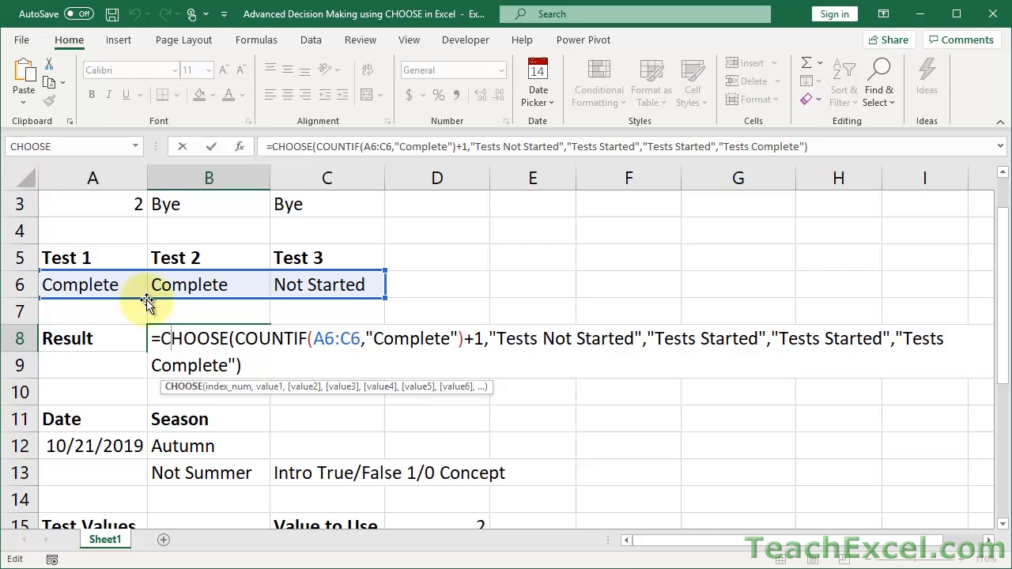
pyautogui.click(229, 339)
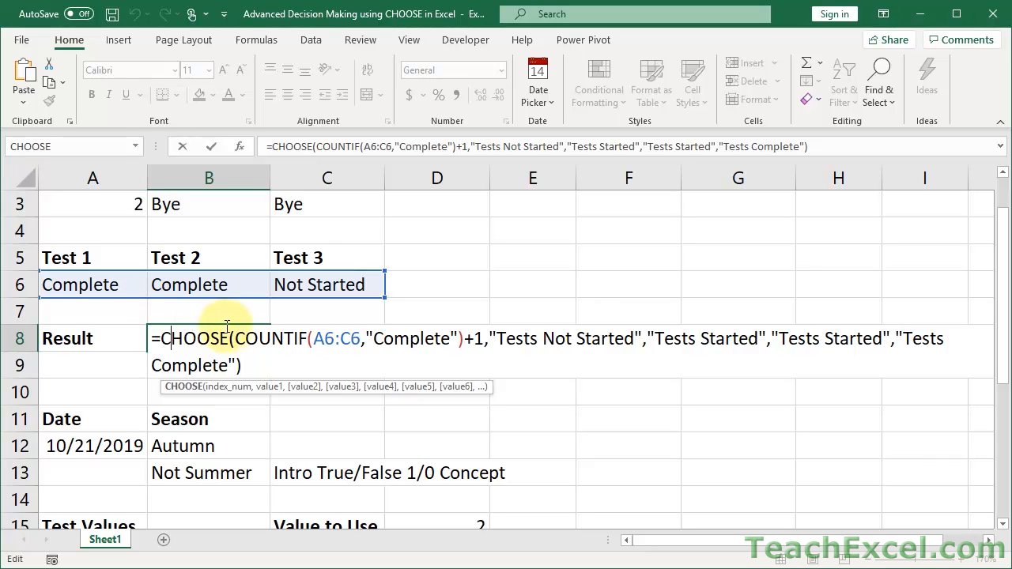
pyautogui.moveTo(238, 337); pyautogui.dragTo(485, 334)
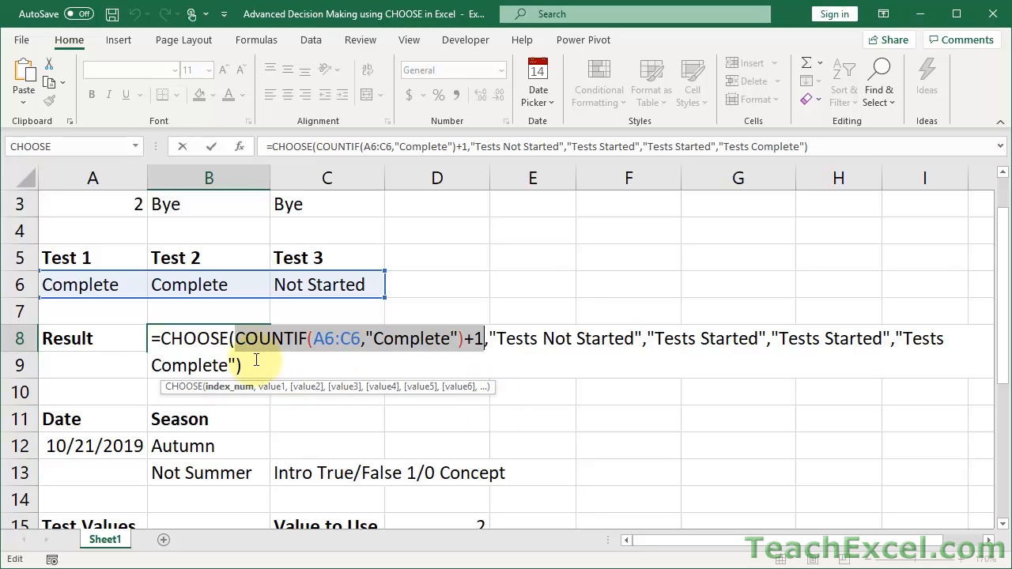
pyautogui.click(240, 344)
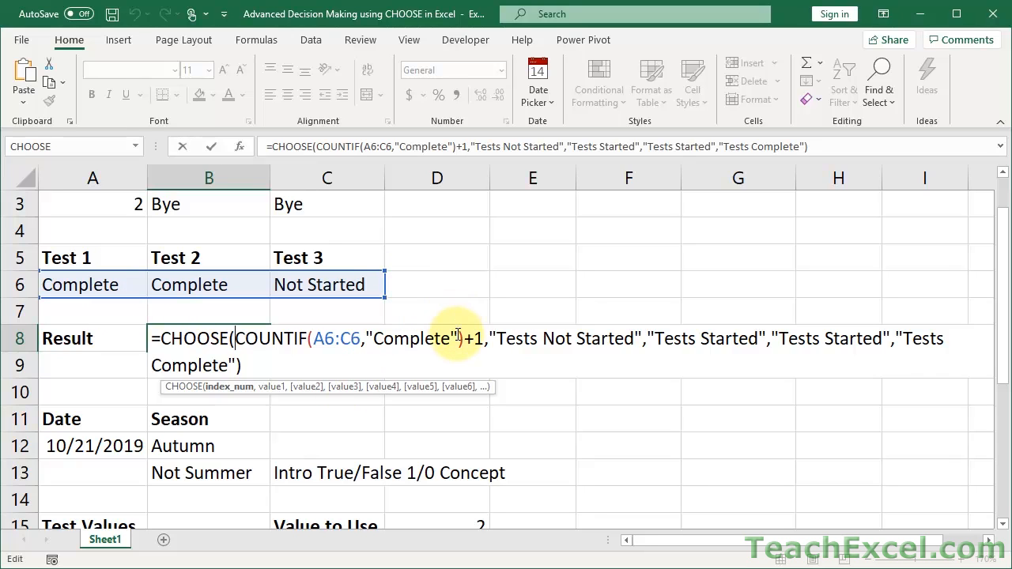
pyautogui.moveTo(466, 338); pyautogui.dragTo(484, 338)
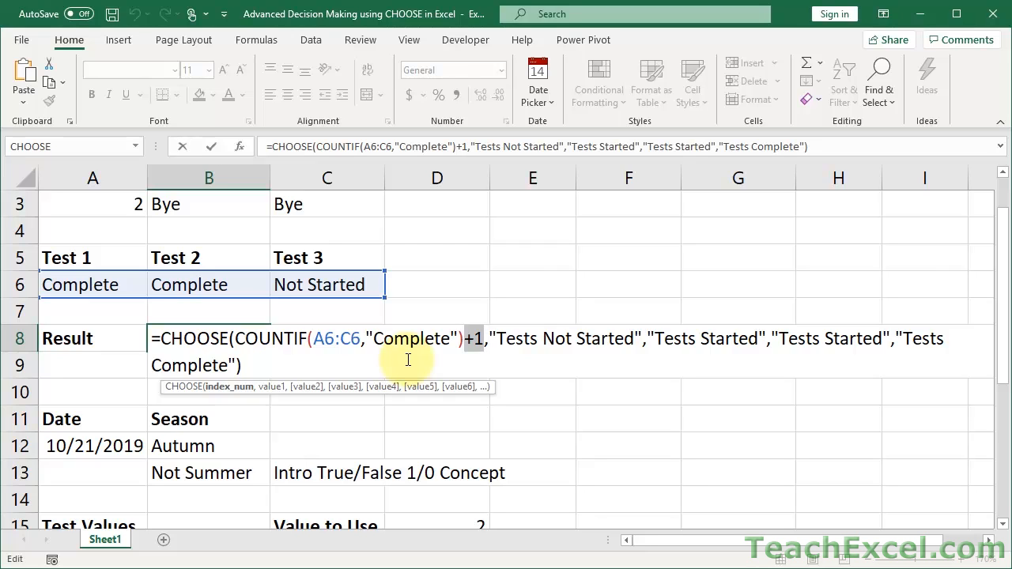
pyautogui.click(489, 338)
pyautogui.moveTo(489, 338); pyautogui.dragTo(642, 339)
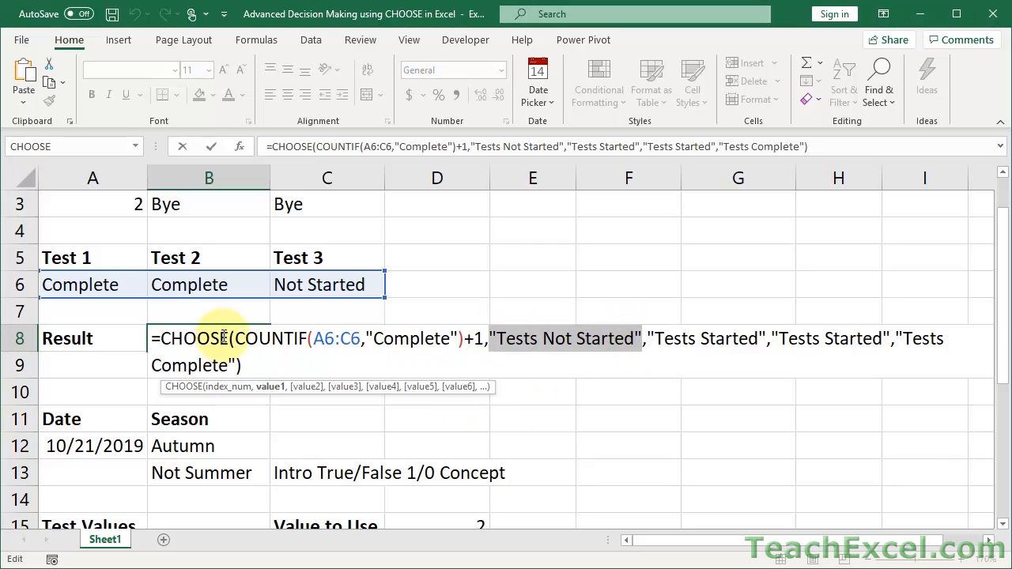
pyautogui.moveTo(229, 338); pyautogui.dragTo(464, 340)
pyautogui.click(468, 342)
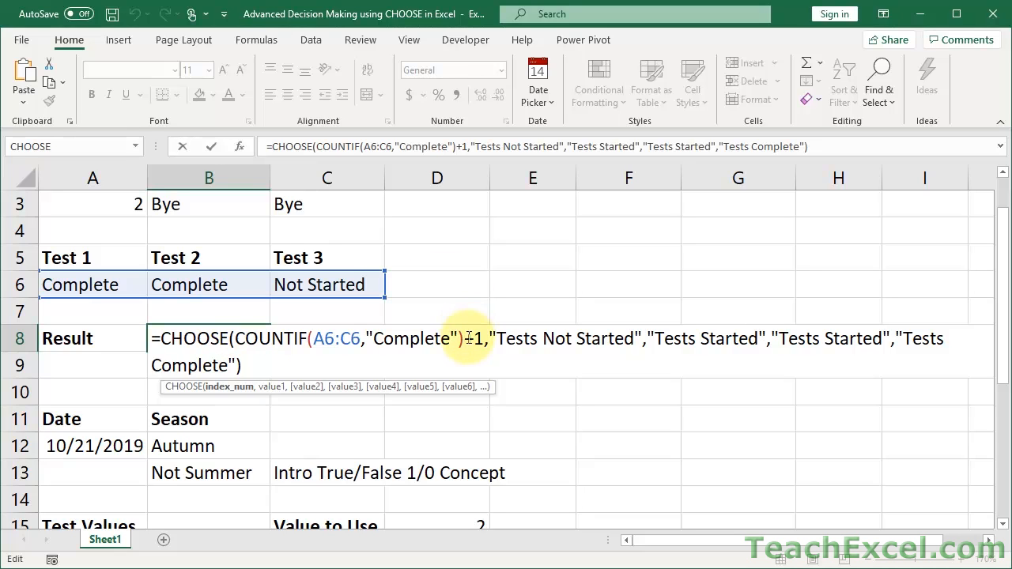
pyautogui.moveTo(464, 339); pyautogui.dragTo(484, 338)
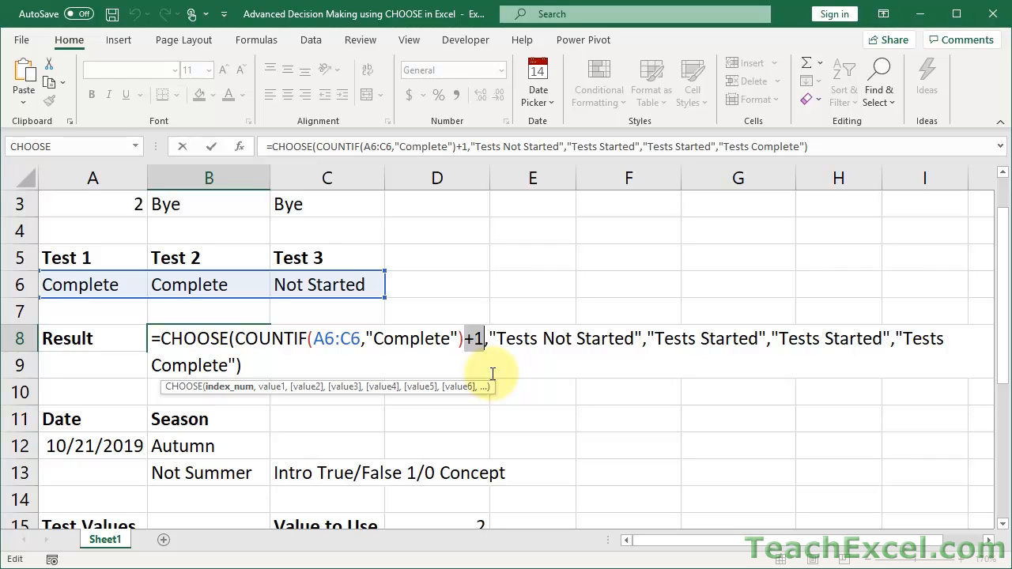
# - Examine the four result values of the CHOOSE formula in cell B8, from "Tests Not Started" to "Tests Complete", and leave the formula as is
pyautogui.moveTo(488, 339); pyautogui.dragTo(634, 335)
pyautogui.click(634, 335)
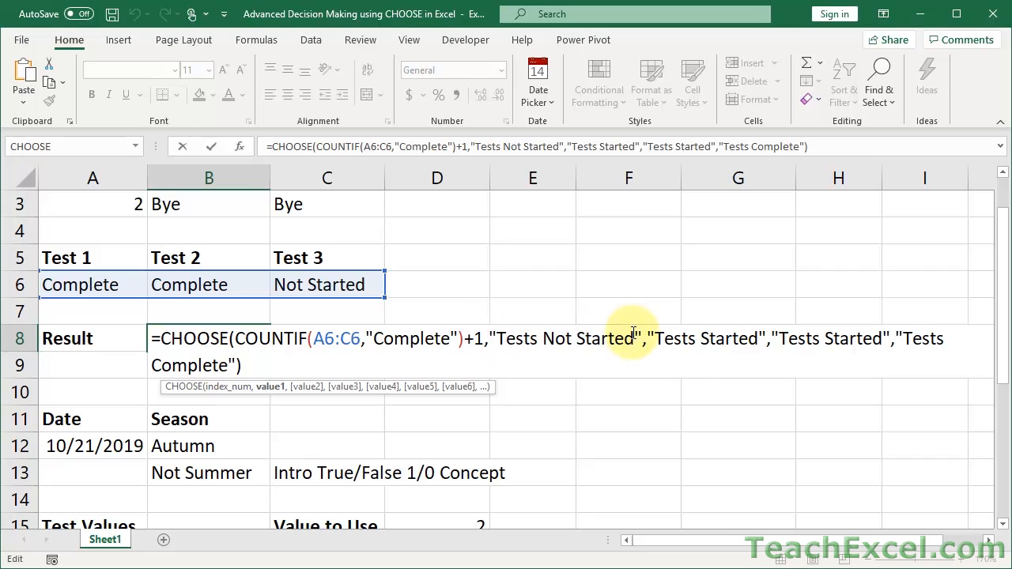
pyautogui.click(695, 339)
pyautogui.click(805, 339)
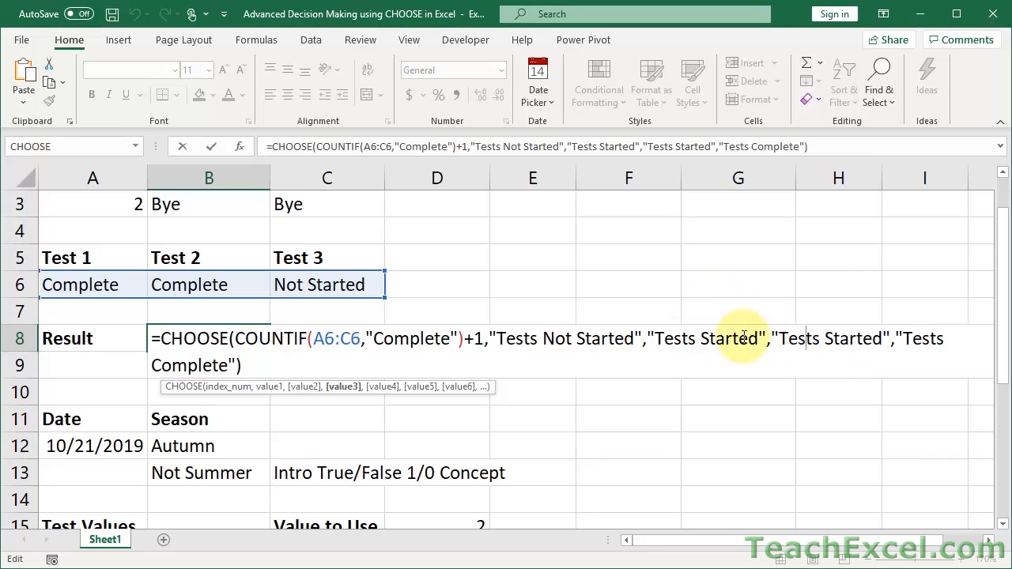
pyautogui.click(196, 365)
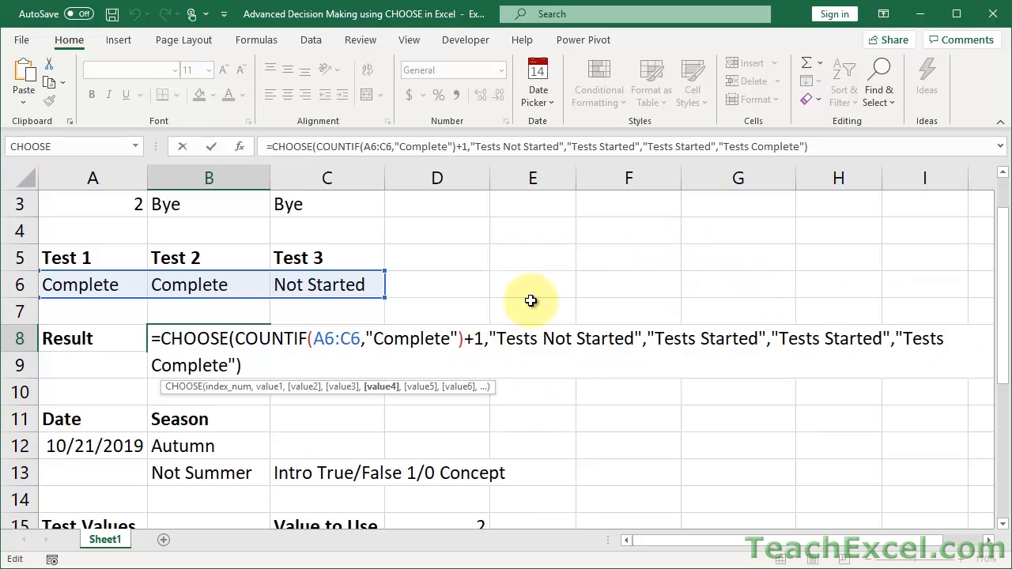
pyautogui.hotkey('ctrl', 'Return')
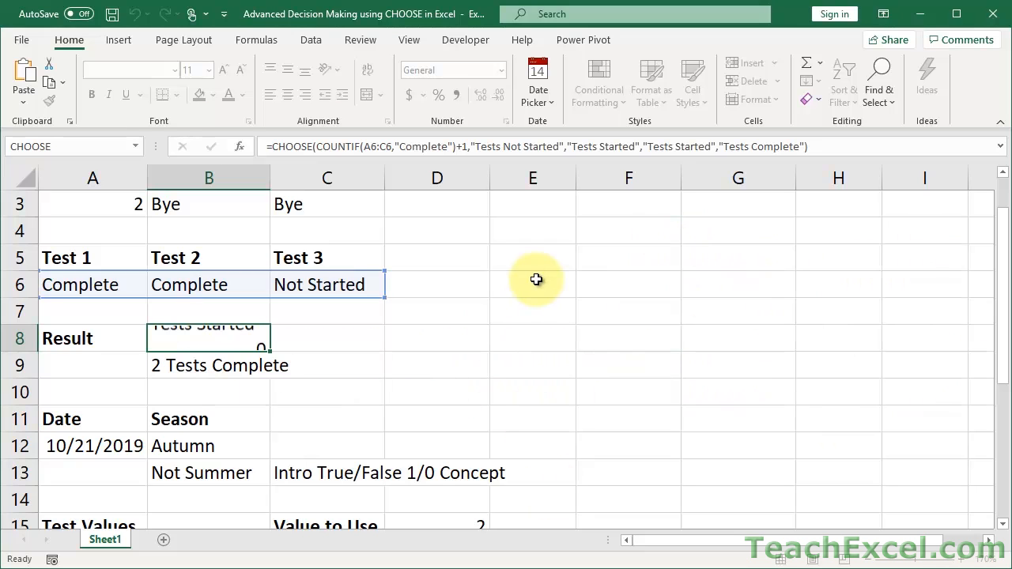